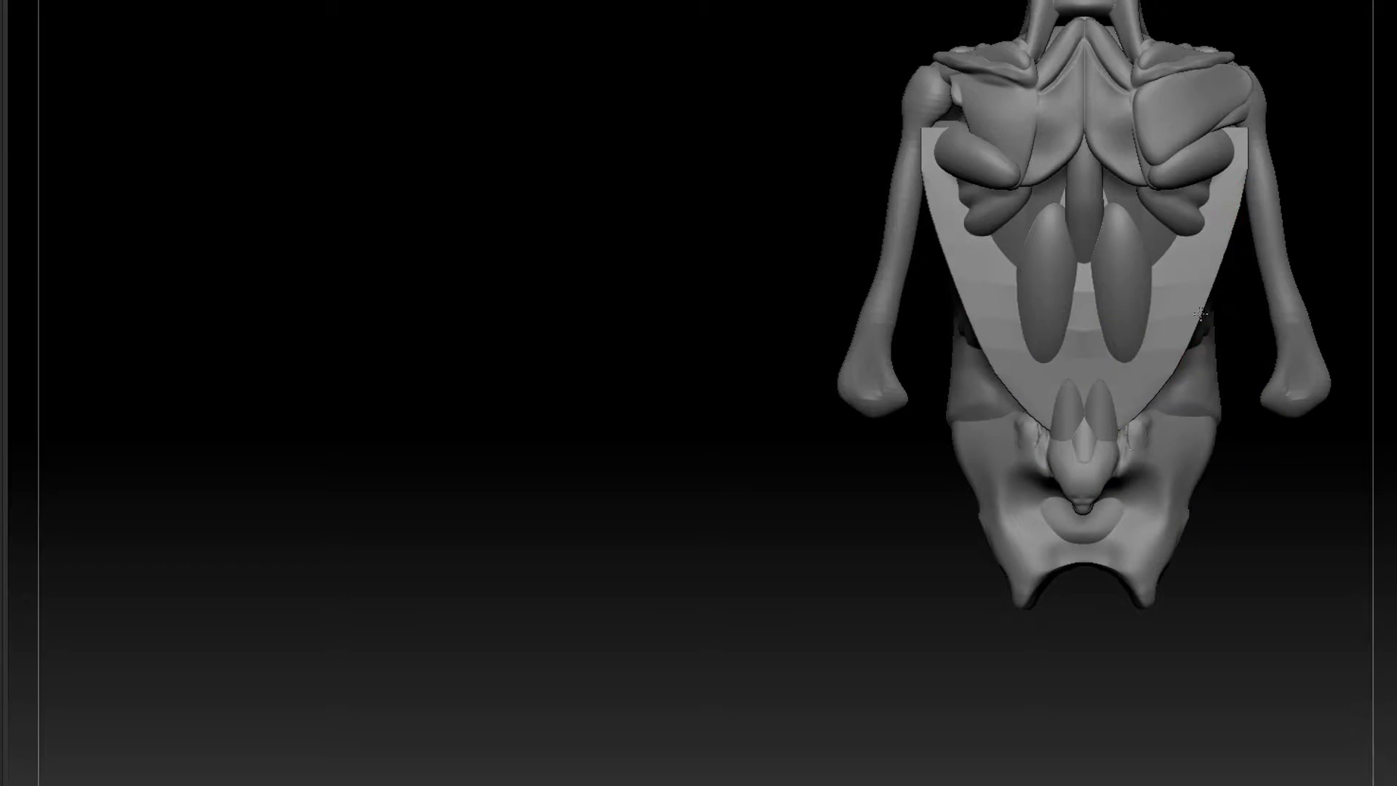
# Bend the flat latissimus sheet over the back muscles and subdivide it into a smooth surface
pyautogui.moveTo(1336, 269); pyautogui.dragTo(1208, 164)
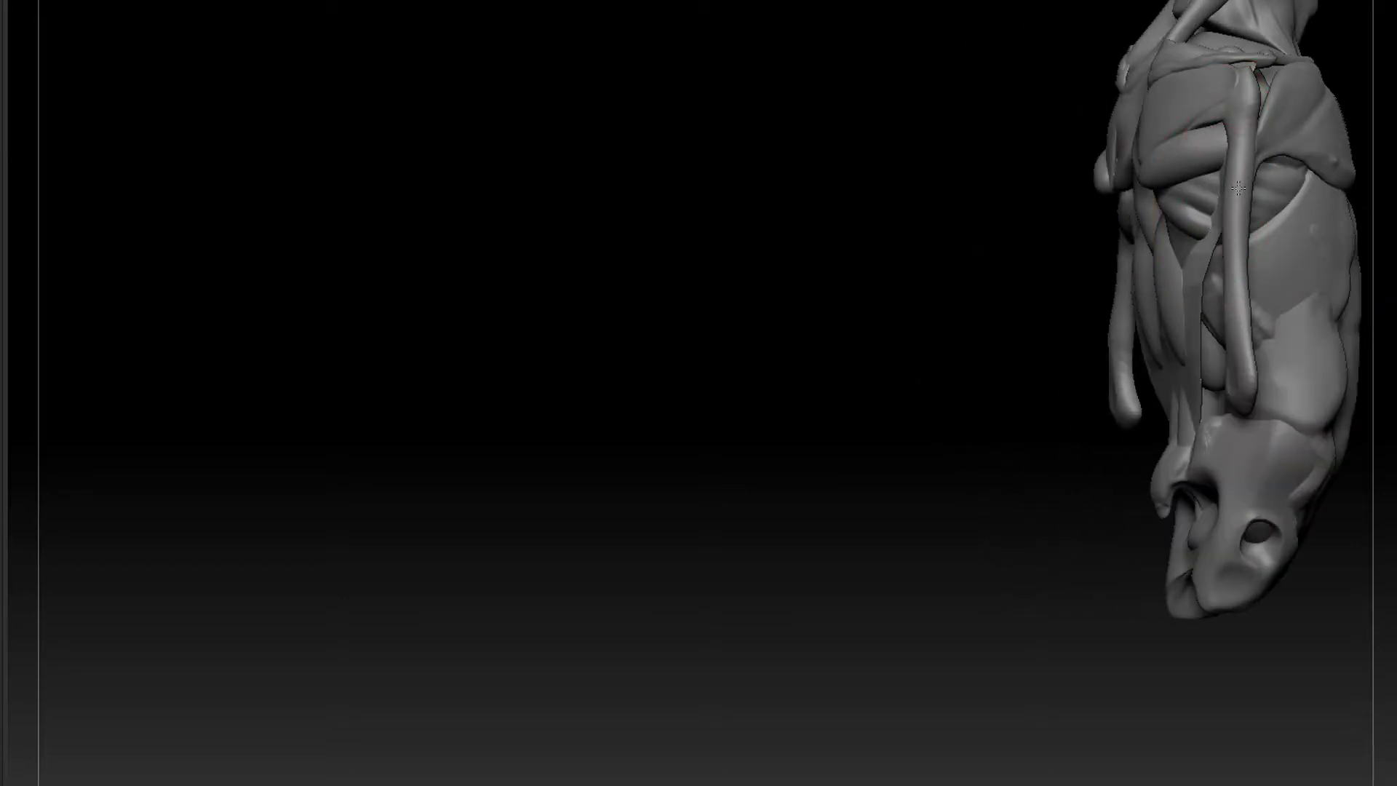
pyautogui.moveTo(1239, 188); pyautogui.dragTo(1223, 217, button='right')
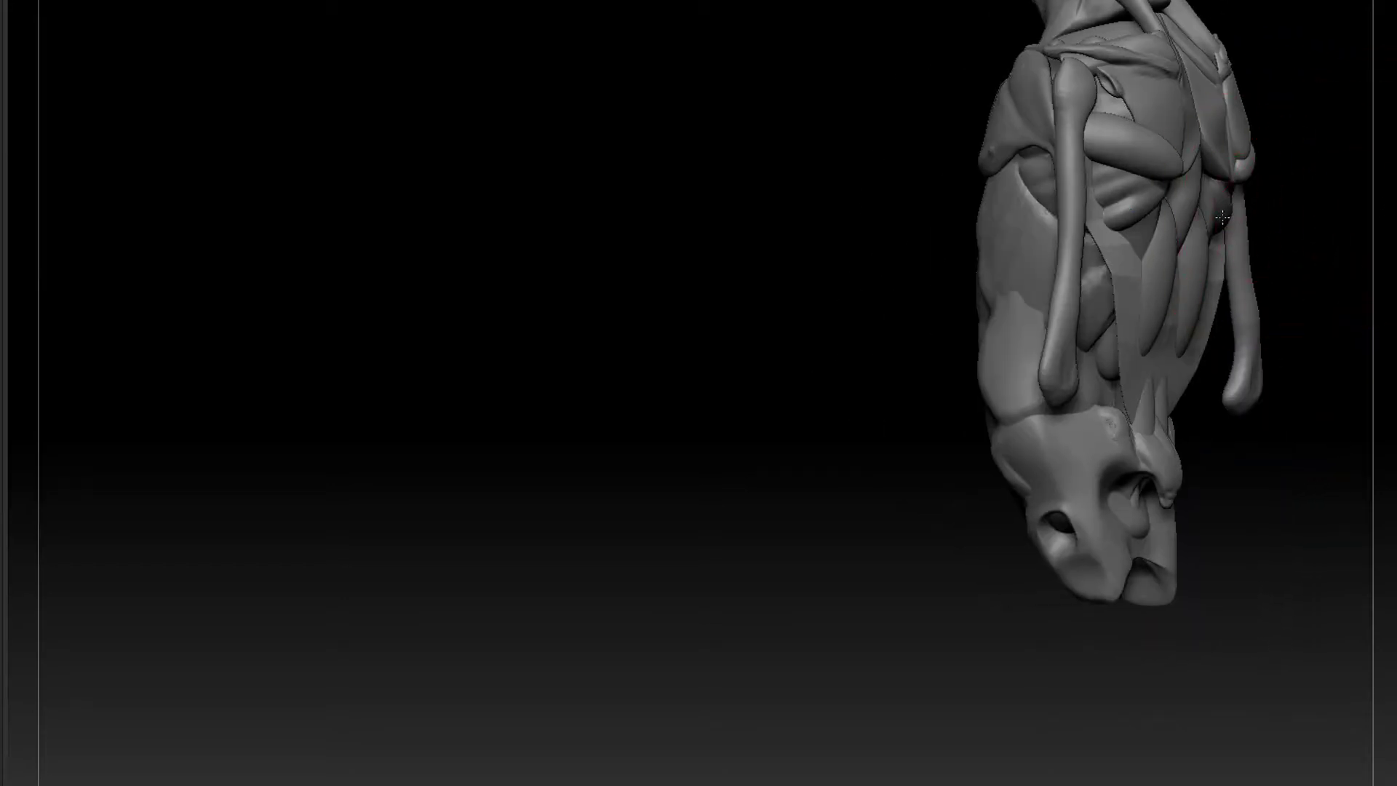
pyautogui.keyDown('shift'); pyautogui.moveTo(1333, 200); pyautogui.dragTo(1238, 292, button='right'); pyautogui.keyUp('shift')
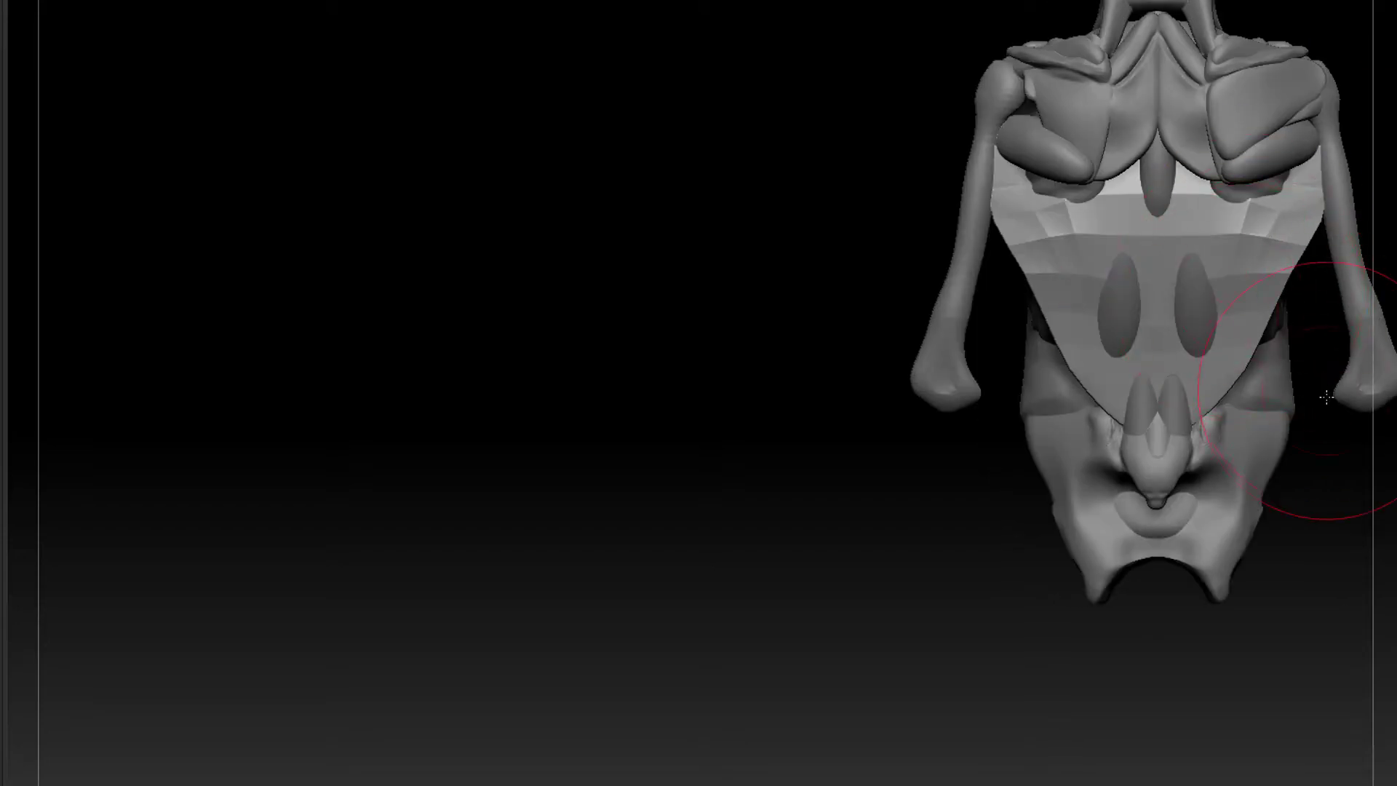
pyautogui.moveTo(1327, 397); pyautogui.dragTo(1298, 396, button='right')
pyautogui.moveTo(898, 524); pyautogui.dragTo(761, 540, button='right')
pyautogui.moveTo(1238, 489); pyautogui.dragTo(1092, 492, button='right')
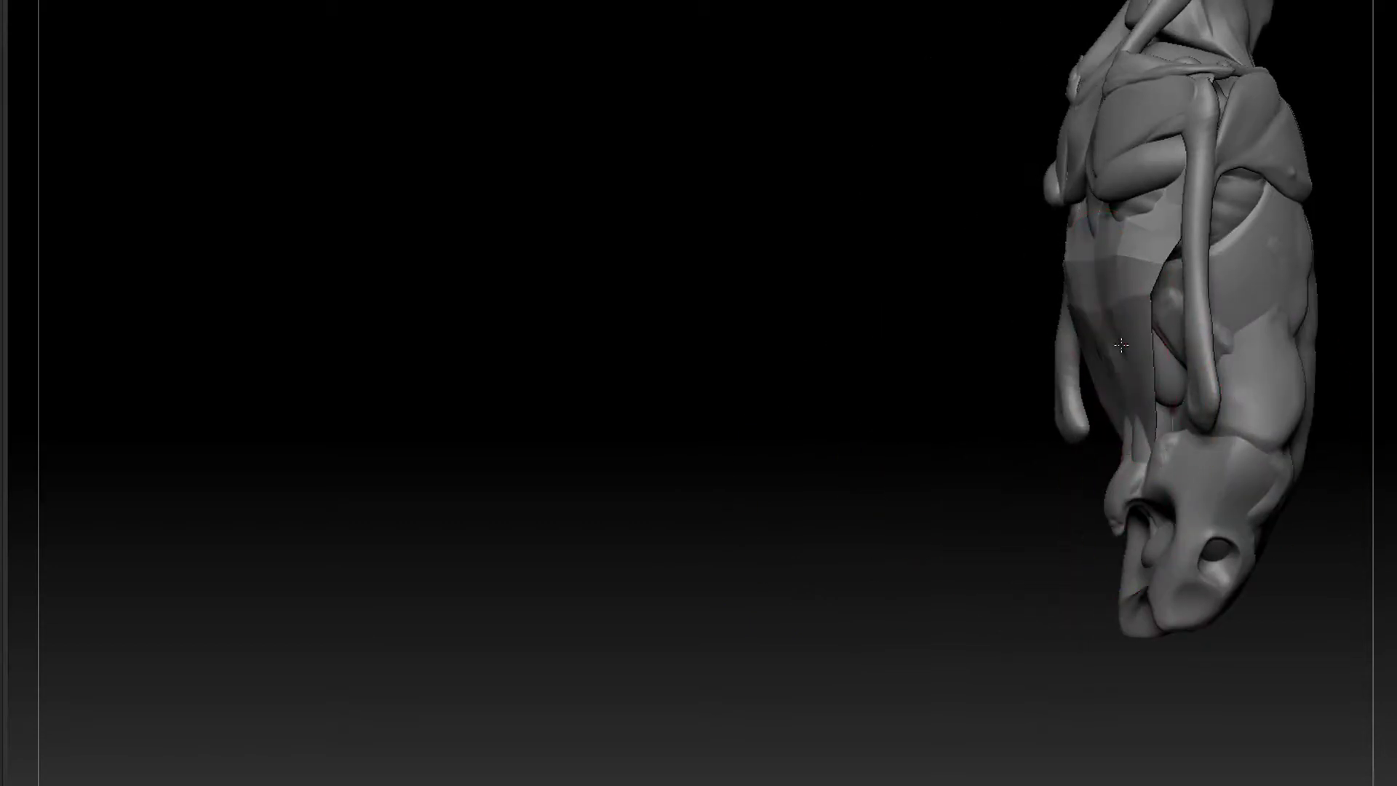
pyautogui.moveTo(957, 508); pyautogui.dragTo(1196, 248, button='right')
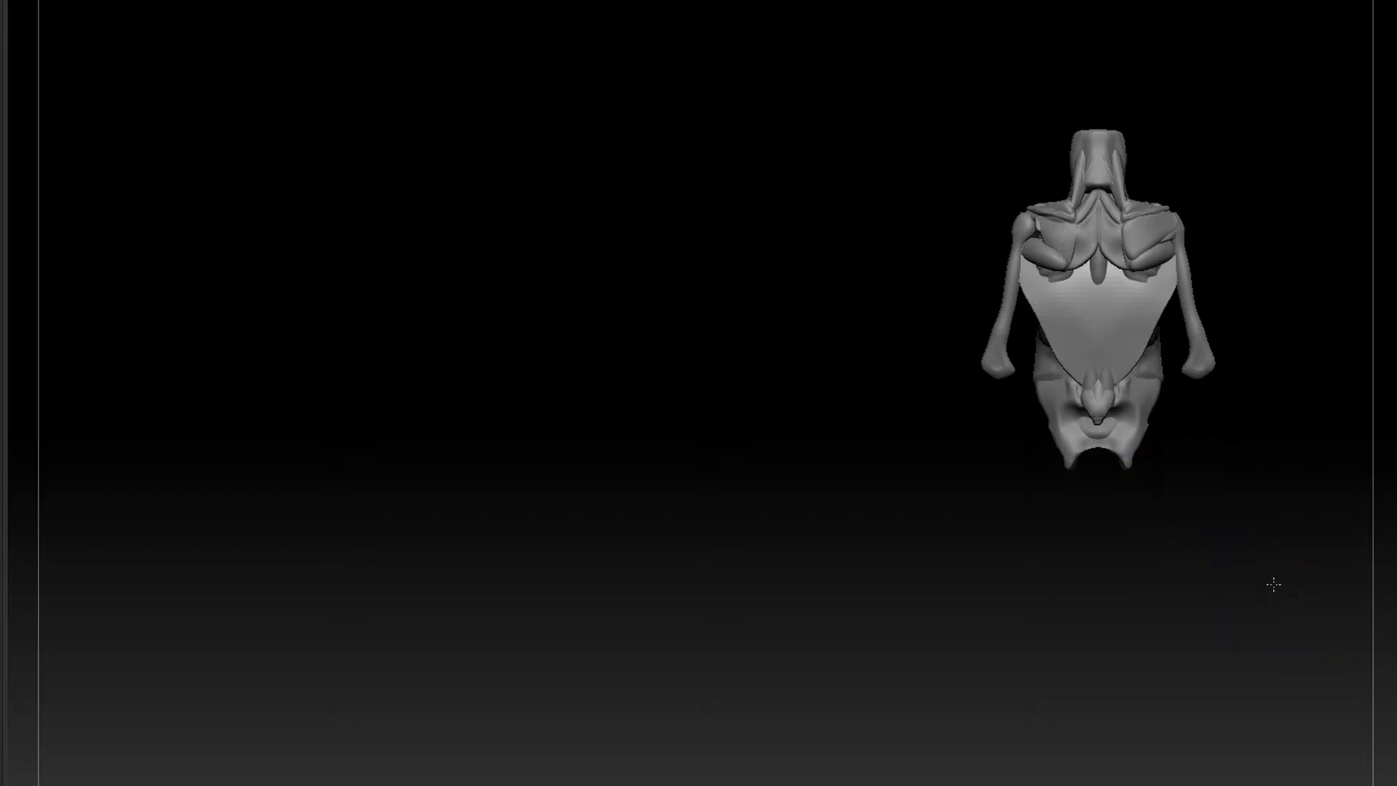
# Curve the smoothed latissimus sheet's side edges around the rib cage beneath the upper arm bones
pyautogui.moveTo(1276, 583); pyautogui.dragTo(1238, 506, button='right')
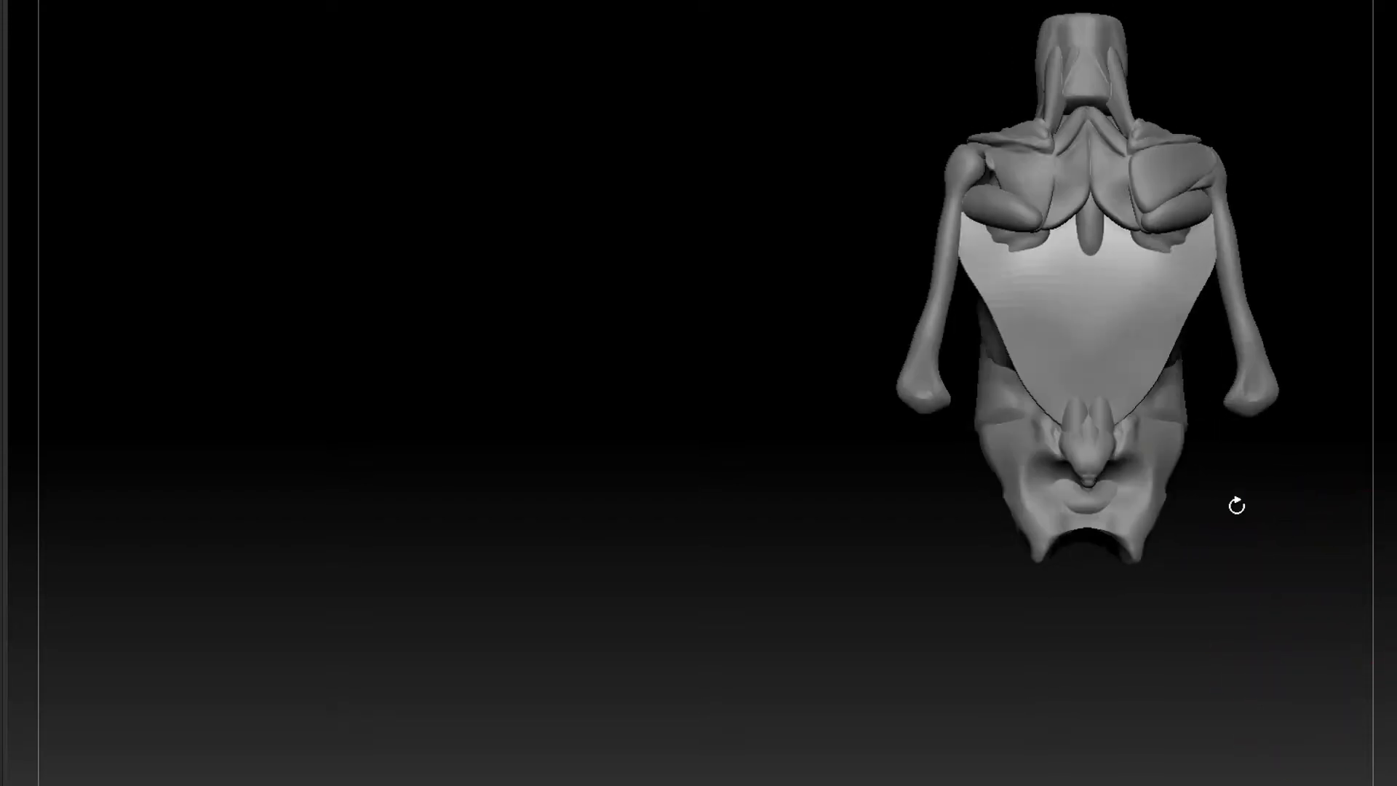
pyautogui.moveTo(1018, 361); pyautogui.dragTo(1167, 475, button='right')
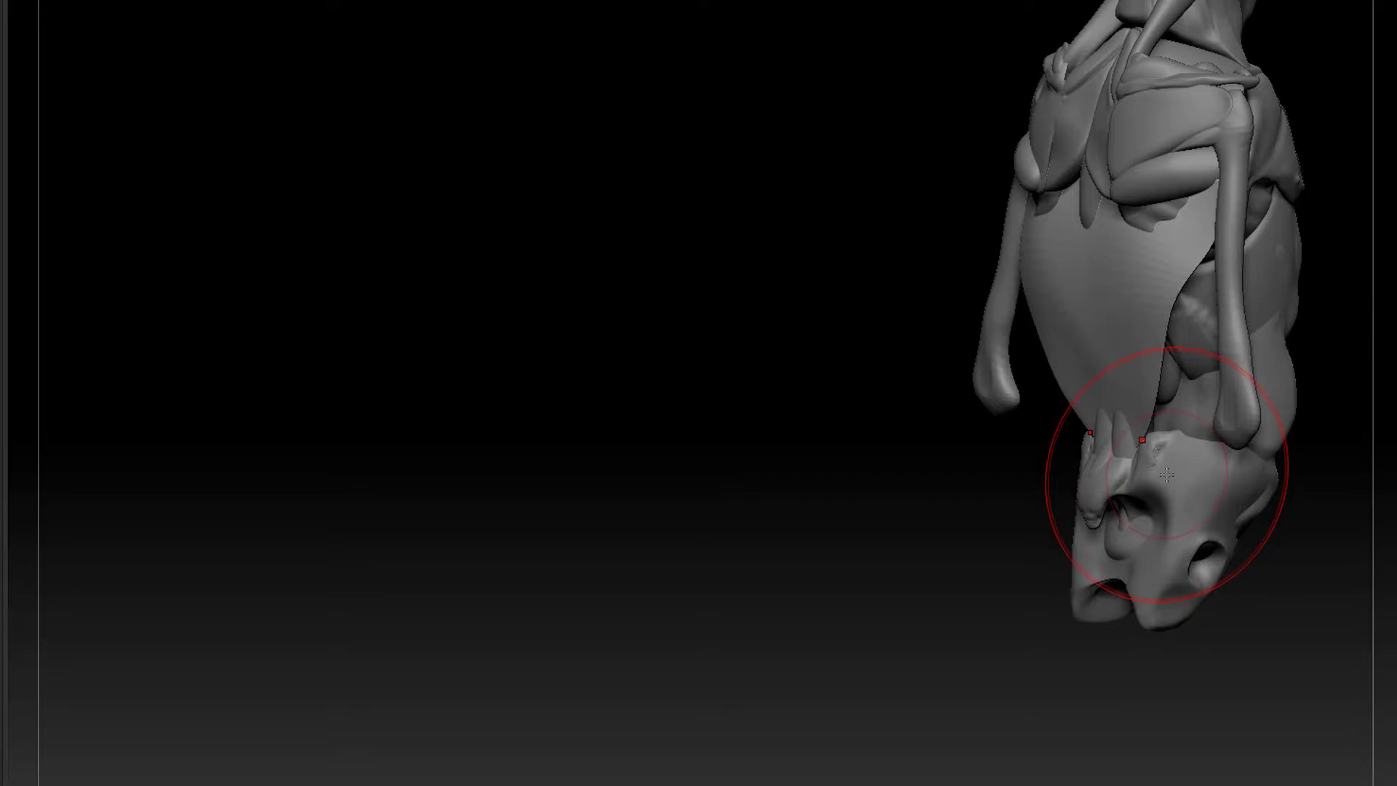
pyautogui.moveTo(1308, 603)
pyautogui.mouseDown(button='right')
pyautogui.moveTo(1369, 627)
pyautogui.moveTo(1307, 624)
pyautogui.moveTo(1263, 509)
pyautogui.moveTo(1245, 590)
pyautogui.moveTo(1372, 583)
pyautogui.moveTo(1285, 604)
pyautogui.moveTo(1278, 590)
pyautogui.mouseUp(button='right')
pyautogui.moveTo(1197, 389); pyautogui.dragTo(1258, 329, button='right')
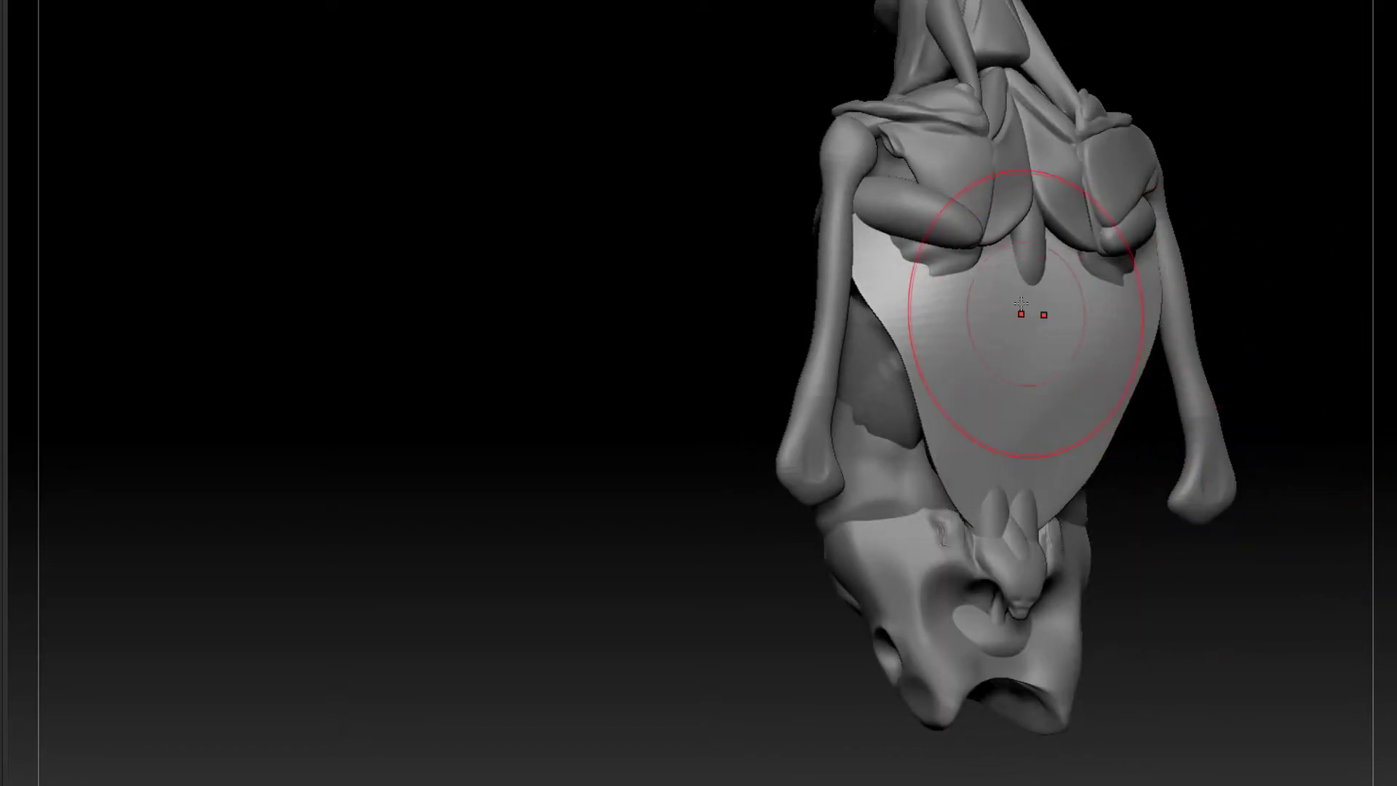
pyautogui.moveTo(1211, 226); pyautogui.dragTo(1107, 272, button='right')
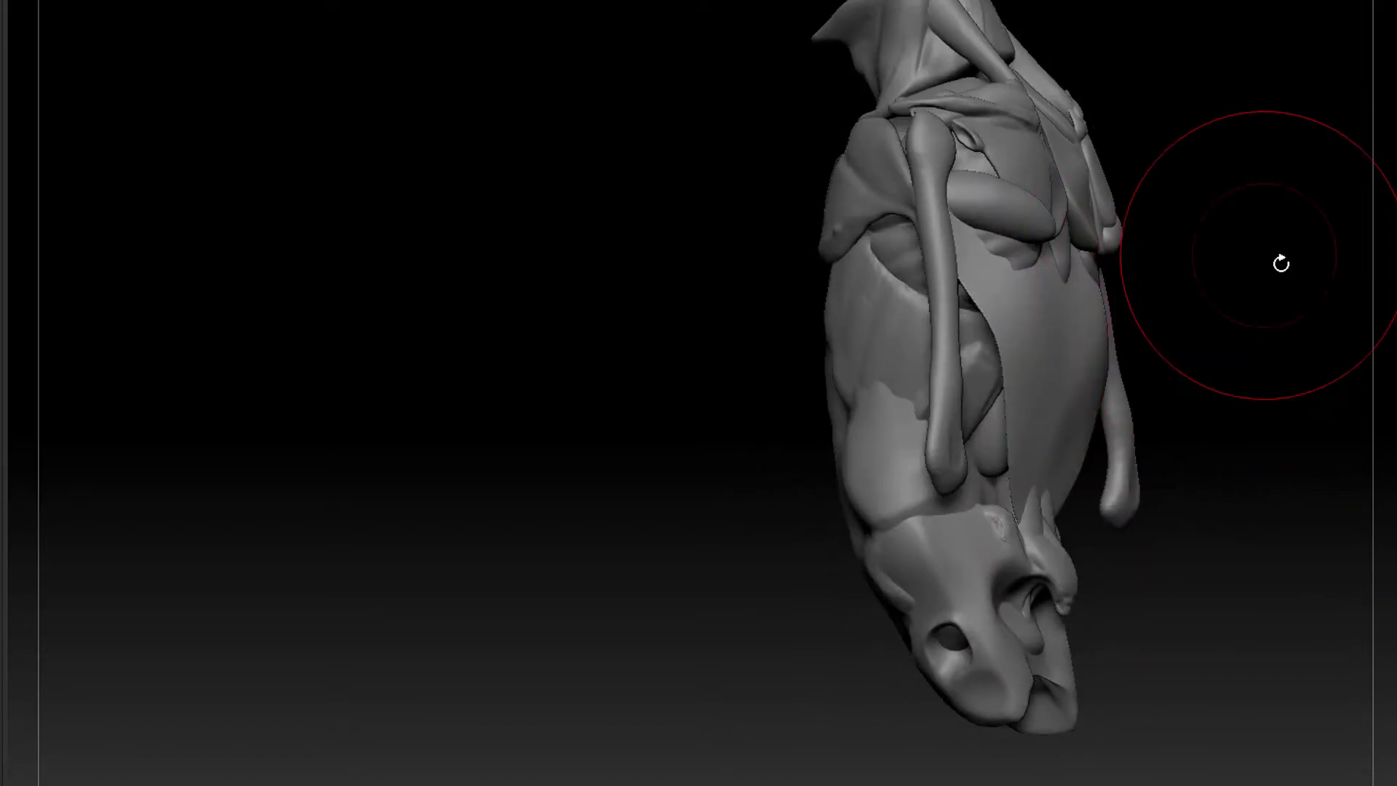
pyautogui.keyDown('shift'); pyautogui.moveTo(1283, 262); pyautogui.dragTo(1177, 465, button='right'); pyautogui.keyUp('shift')
pyautogui.moveTo(1242, 412)
pyautogui.mouseDown(button='right')
pyautogui.moveTo(1152, 399)
pyautogui.moveTo(1325, 531)
pyautogui.mouseUp(button='right')
# Make the latissimus sheet see-through and pull the middle of its upper edge down into a concave curve below the shoulder blades
pyautogui.click(1396, 738)
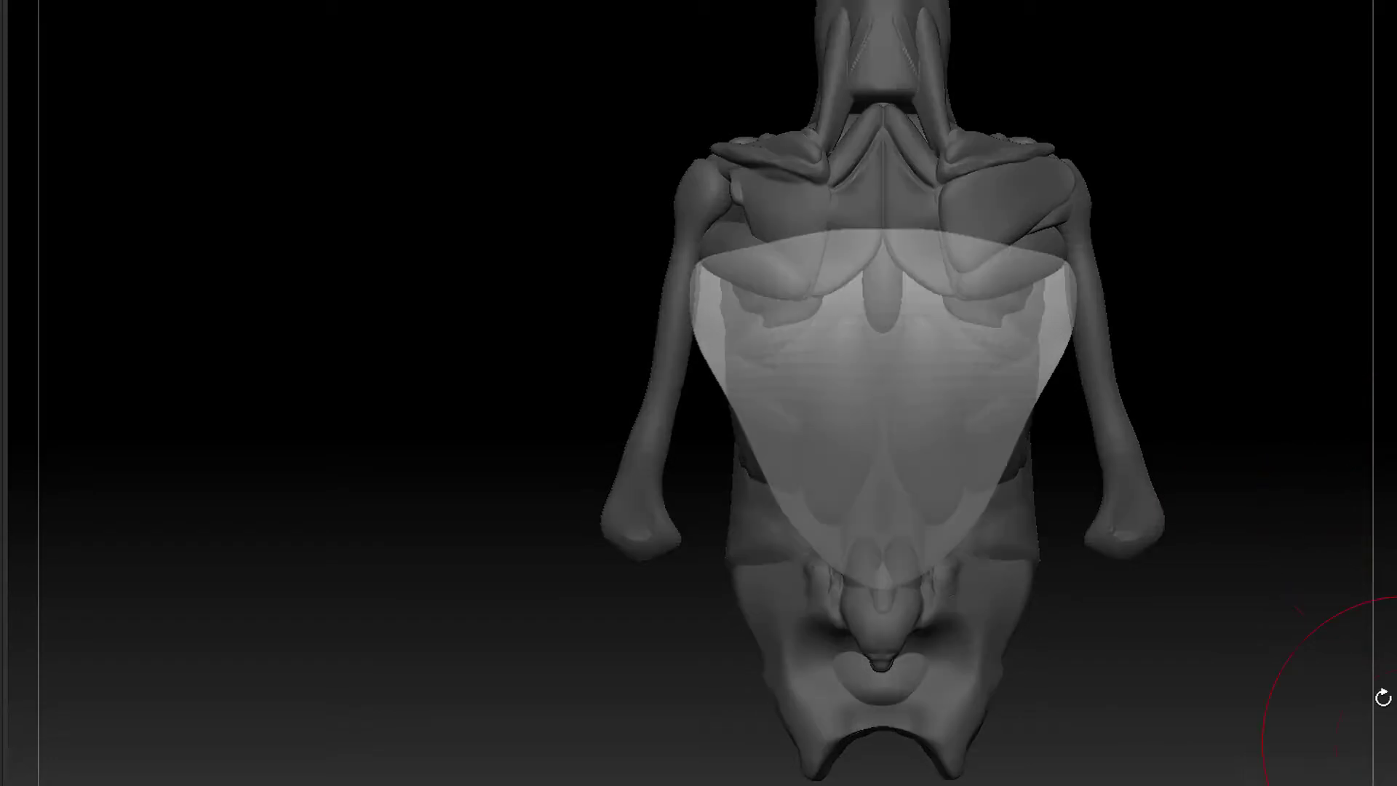
pyautogui.moveTo(895, 262); pyautogui.dragTo(864, 276)
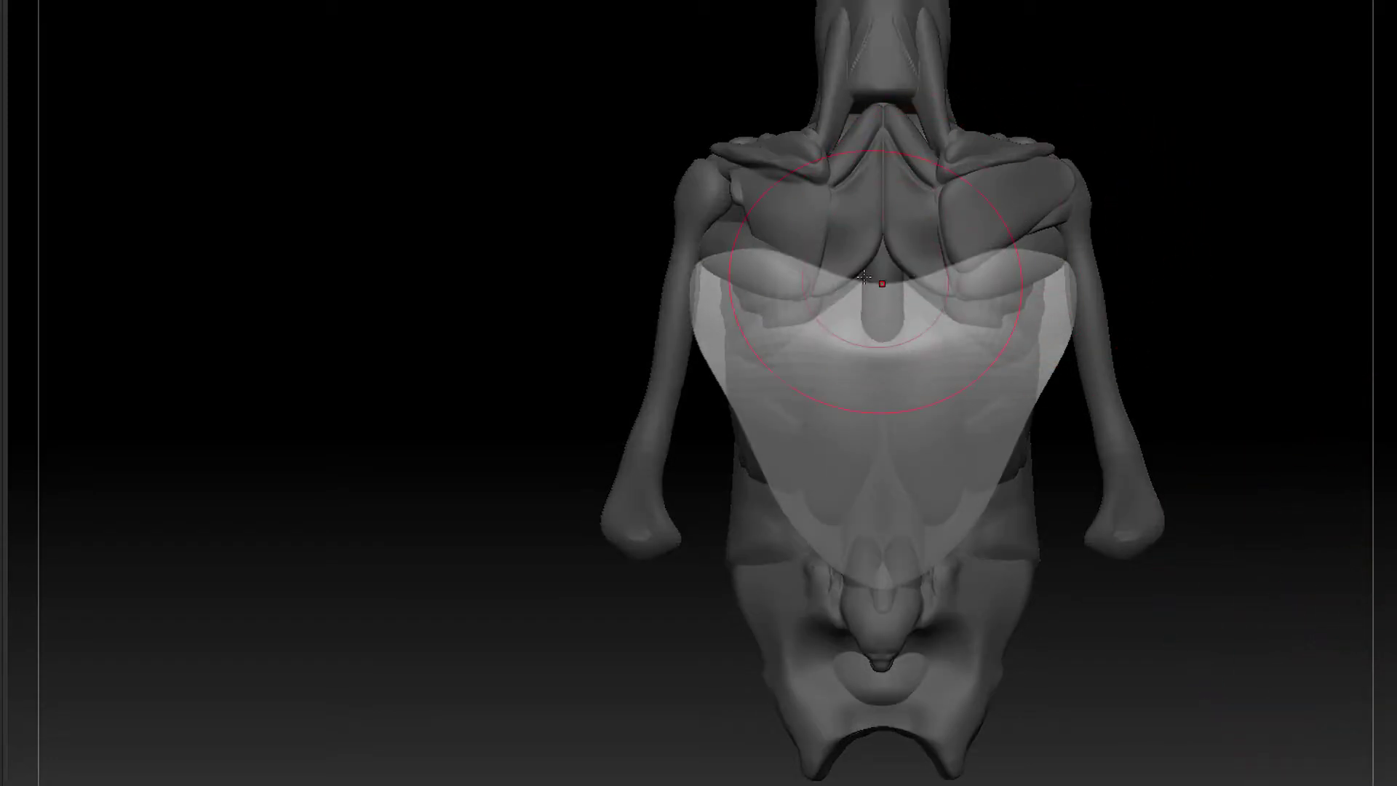
pyautogui.moveTo(1182, 190); pyautogui.dragTo(998, 281, button='right')
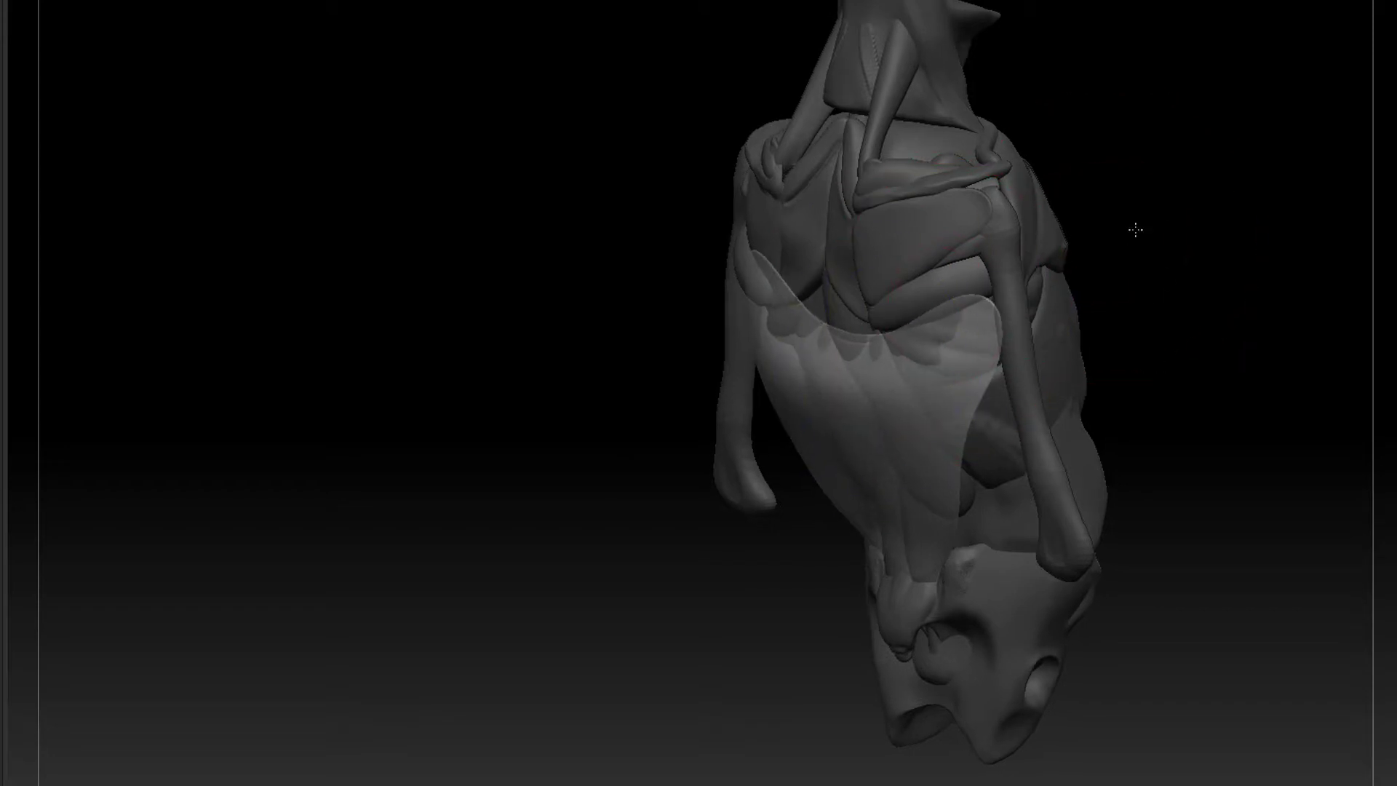
pyautogui.keyDown('shift'); pyautogui.moveTo(1133, 225); pyautogui.dragTo(967, 296, button='right'); pyautogui.keyUp('shift')
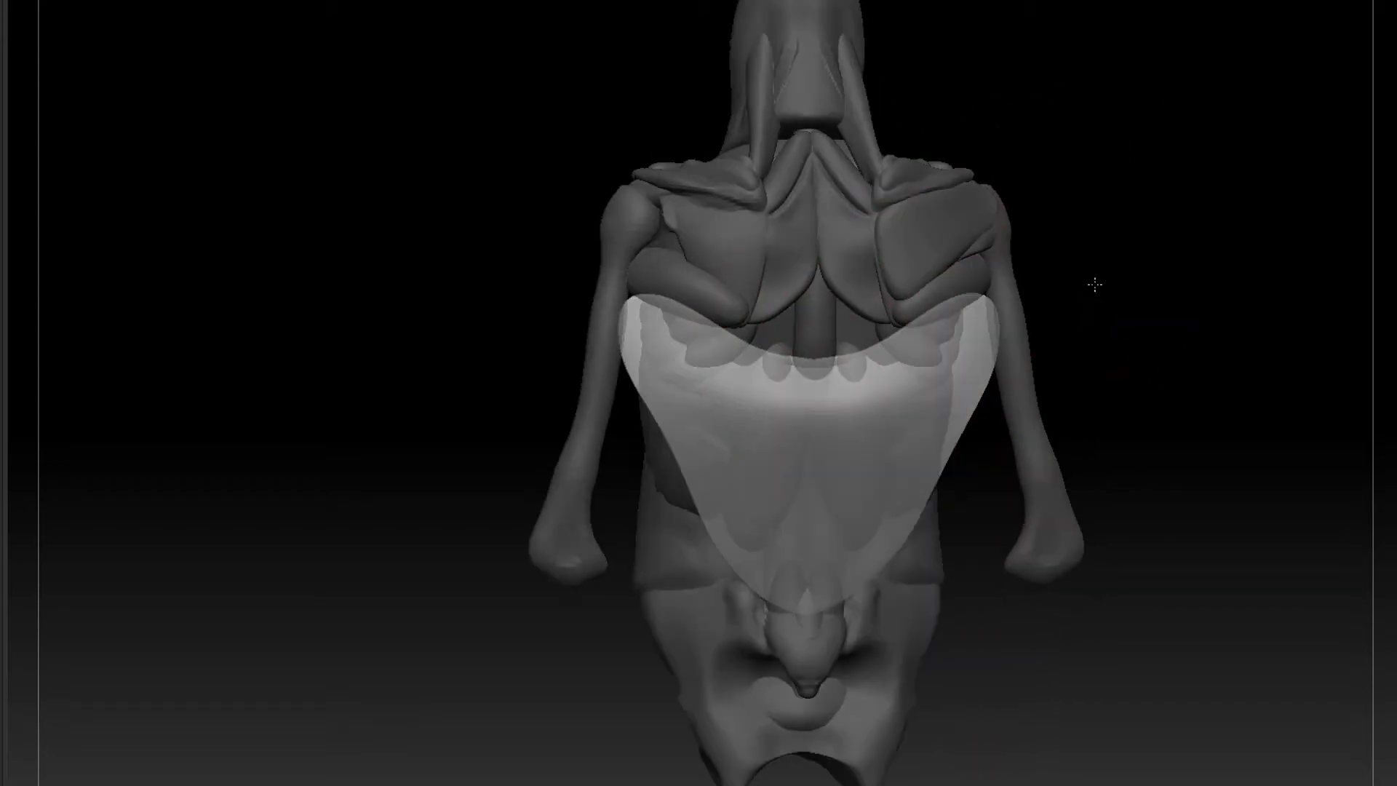
pyautogui.moveTo(1095, 284)
pyautogui.mouseDown(button='right')
pyautogui.moveTo(1048, 278)
pyautogui.moveTo(910, 318)
pyautogui.mouseUp(button='right')
pyautogui.moveTo(910, 318); pyautogui.dragTo(955, 299)
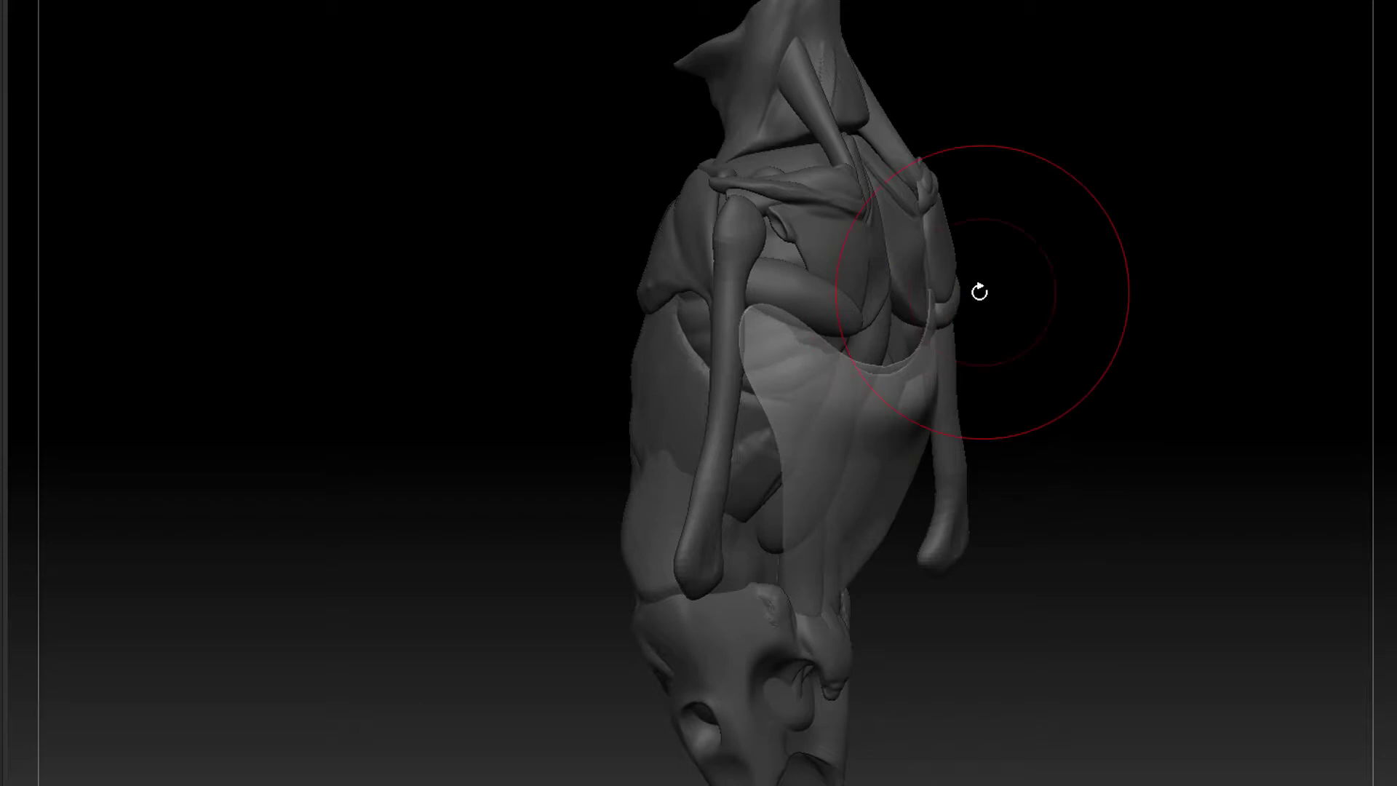
pyautogui.moveTo(980, 291)
pyautogui.mouseDown(button='right')
pyautogui.moveTo(1019, 281)
pyautogui.moveTo(1210, 314)
pyautogui.mouseUp(button='right')
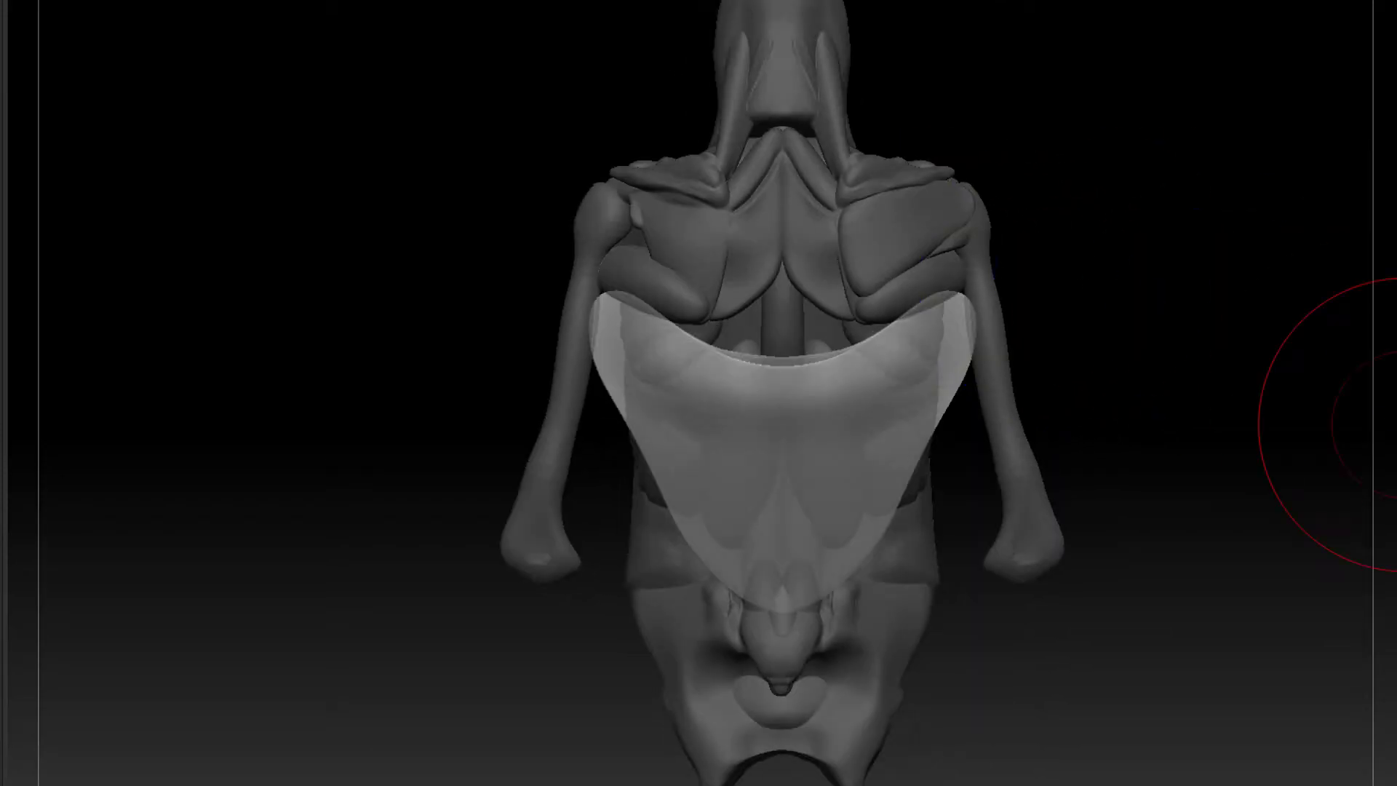
# Show the sheet as solid again and raise the middle of its upper edge to a nearly level line
pyautogui.click(1396, 424)
pyautogui.moveTo(1262, 527)
pyautogui.keyDown('alt'); pyautogui.mouseDown(button='right')
pyautogui.moveTo(1186, 549)
pyautogui.moveTo(1113, 273)
pyautogui.moveTo(1096, 299)
pyautogui.mouseUp(button='right'); pyautogui.keyUp('alt')
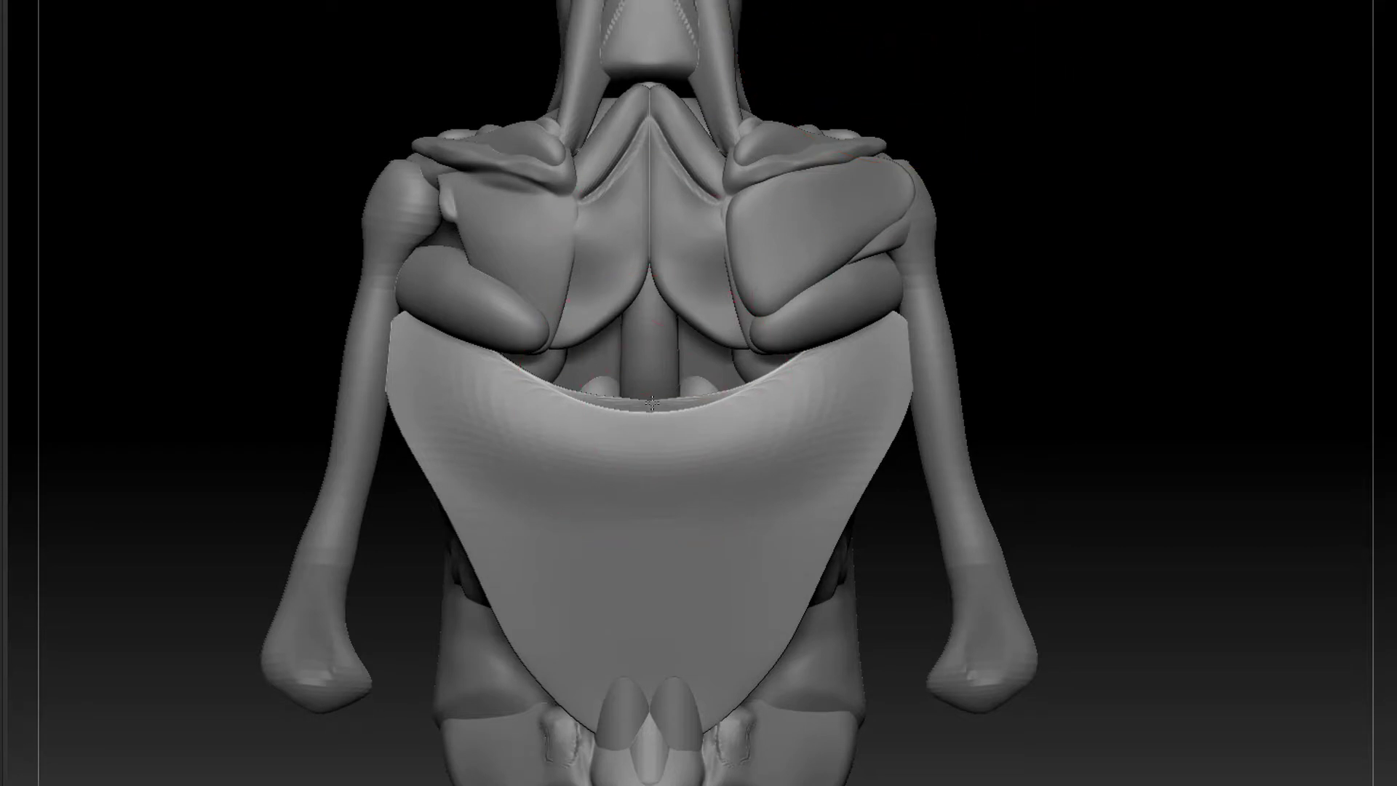
pyautogui.moveTo(651, 402)
pyautogui.mouseDown()
pyautogui.moveTo(663, 378)
pyautogui.moveTo(771, 364)
pyautogui.mouseUp()
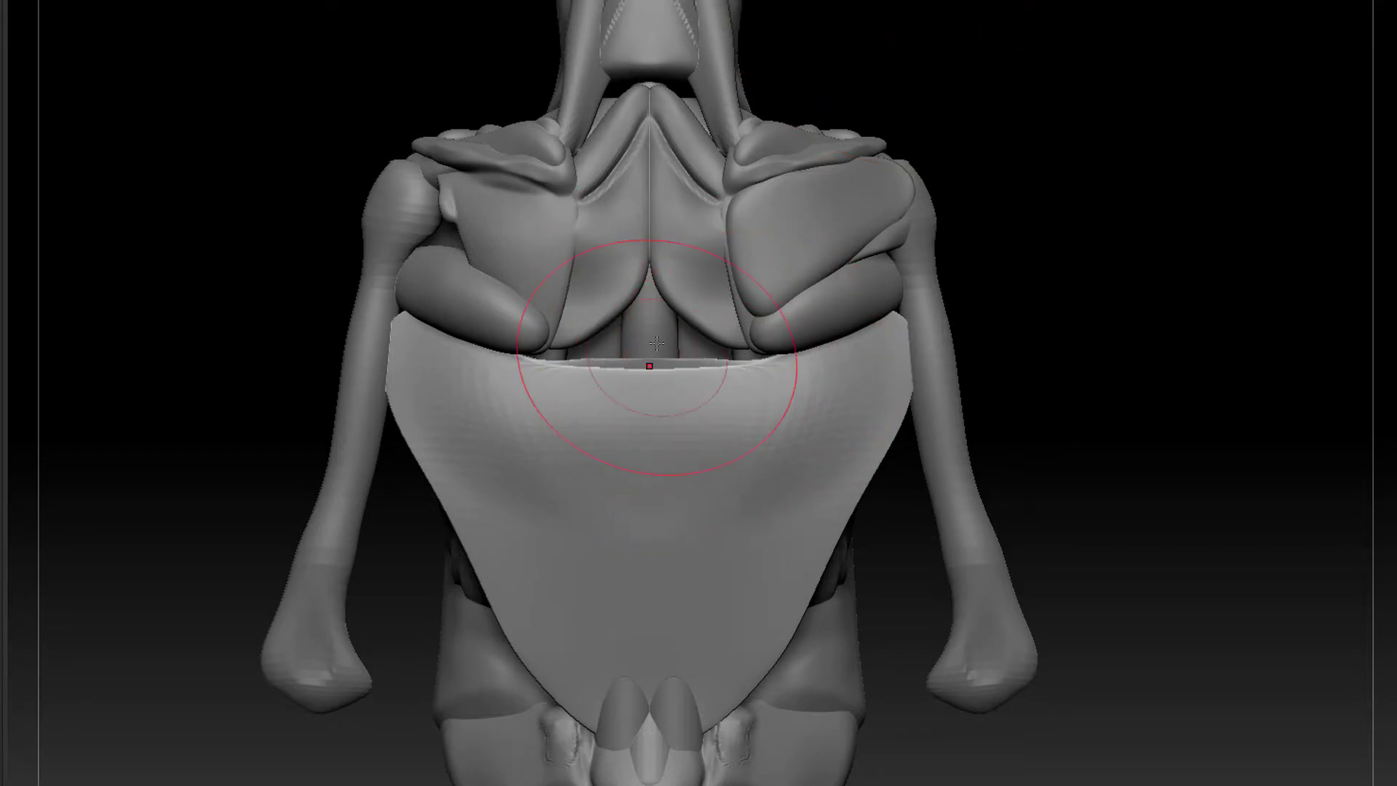
pyautogui.keyDown('ctrl'); pyautogui.moveTo(661, 409); pyautogui.dragTo(660, 426); pyautogui.keyUp('ctrl')
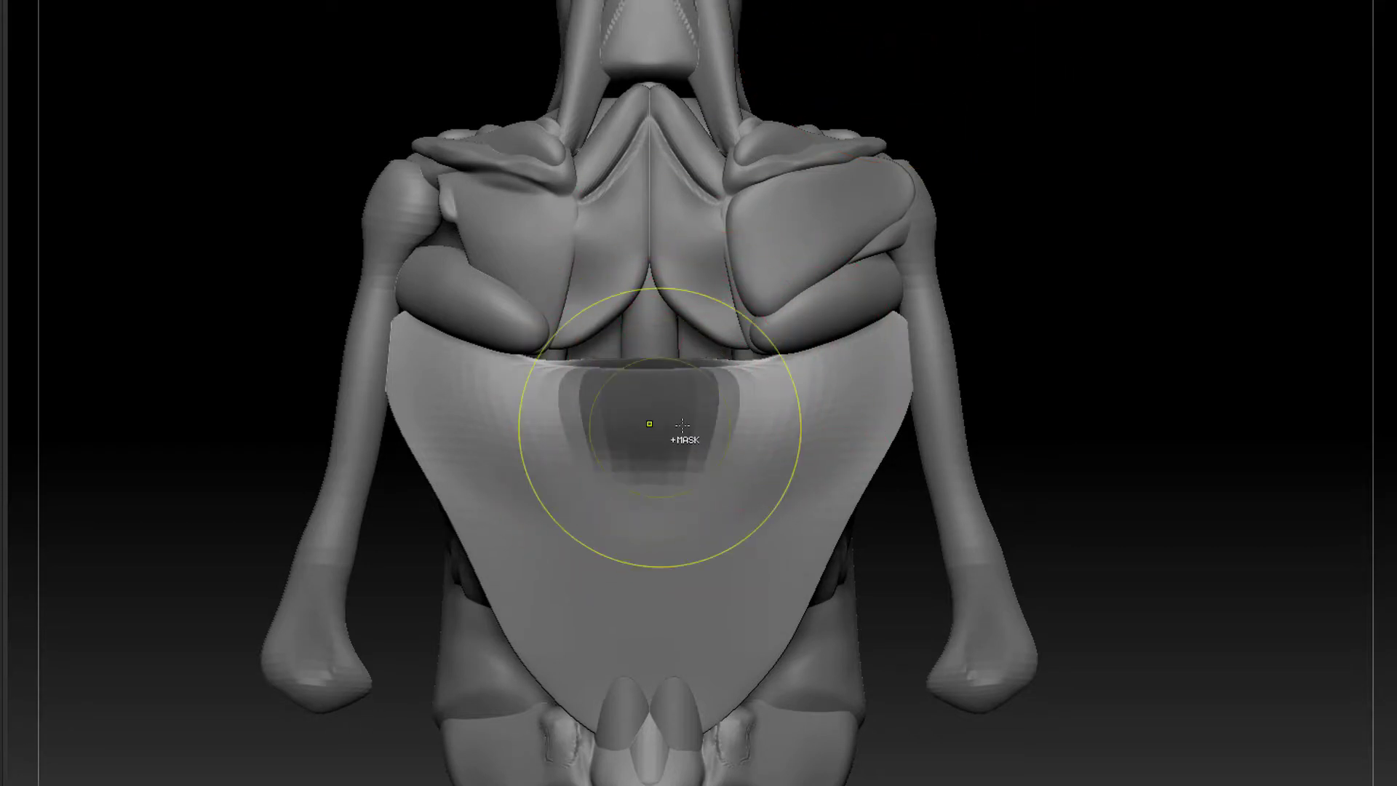
pyautogui.keyDown('ctrl'); pyautogui.moveTo(1065, 278); pyautogui.dragTo(1076, 343); pyautogui.keyUp('ctrl')
# Pull the sheet's upper side edges up against the muscles below the shoulder blades, shaping both sides symmetrically
pyautogui.moveTo(1069, 342); pyautogui.dragTo(1124, 350, button='right')
pyautogui.moveTo(847, 338)
pyautogui.mouseDown()
pyautogui.moveTo(793, 336)
pyautogui.moveTo(857, 311)
pyautogui.mouseUp()
pyautogui.moveTo(789, 355); pyautogui.dragTo(802, 335)
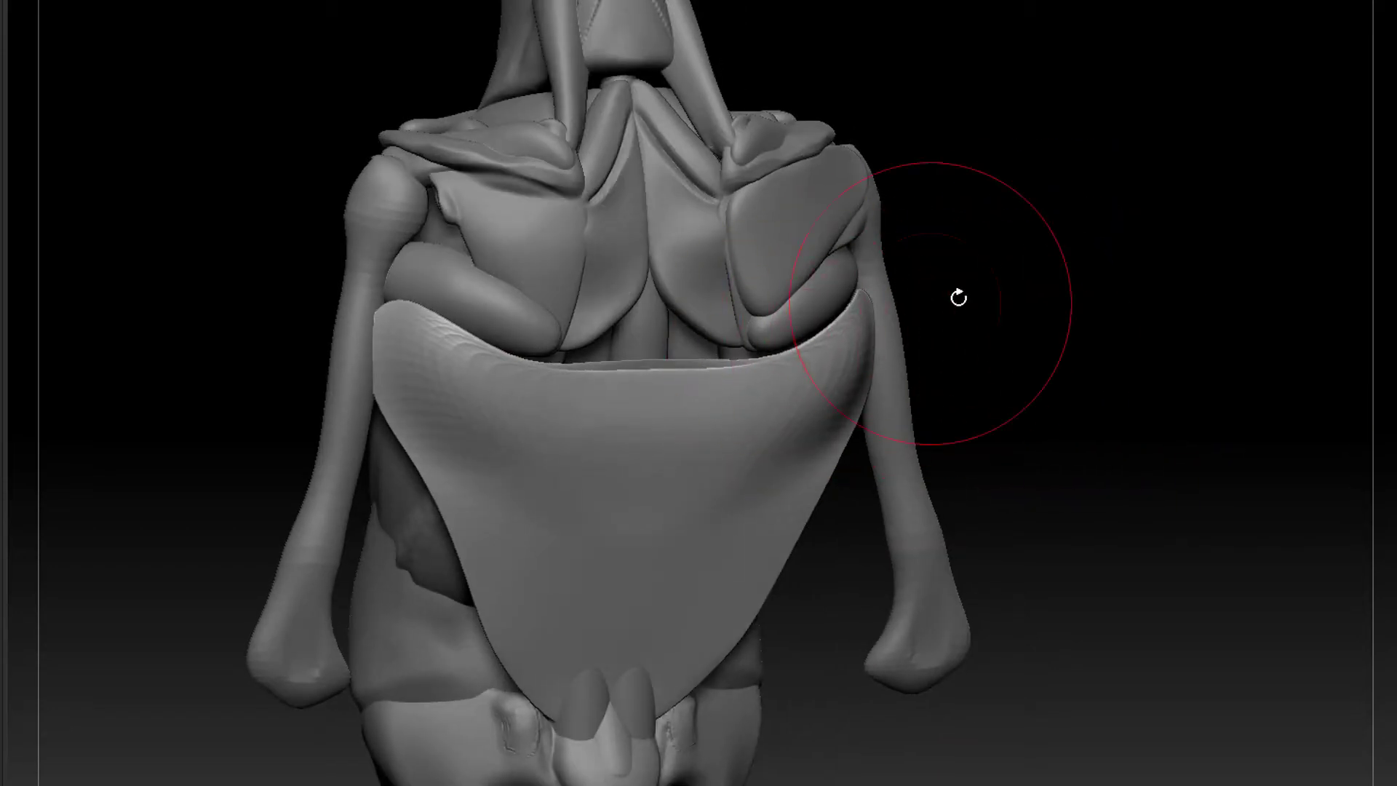
pyautogui.keyDown('shift'); pyautogui.moveTo(958, 297); pyautogui.dragTo(867, 310); pyautogui.keyUp('shift')
pyautogui.moveTo(808, 358); pyautogui.dragTo(816, 342)
pyautogui.moveTo(978, 300); pyautogui.dragTo(891, 302)
pyautogui.moveTo(1125, 211); pyautogui.dragTo(1261, 206)
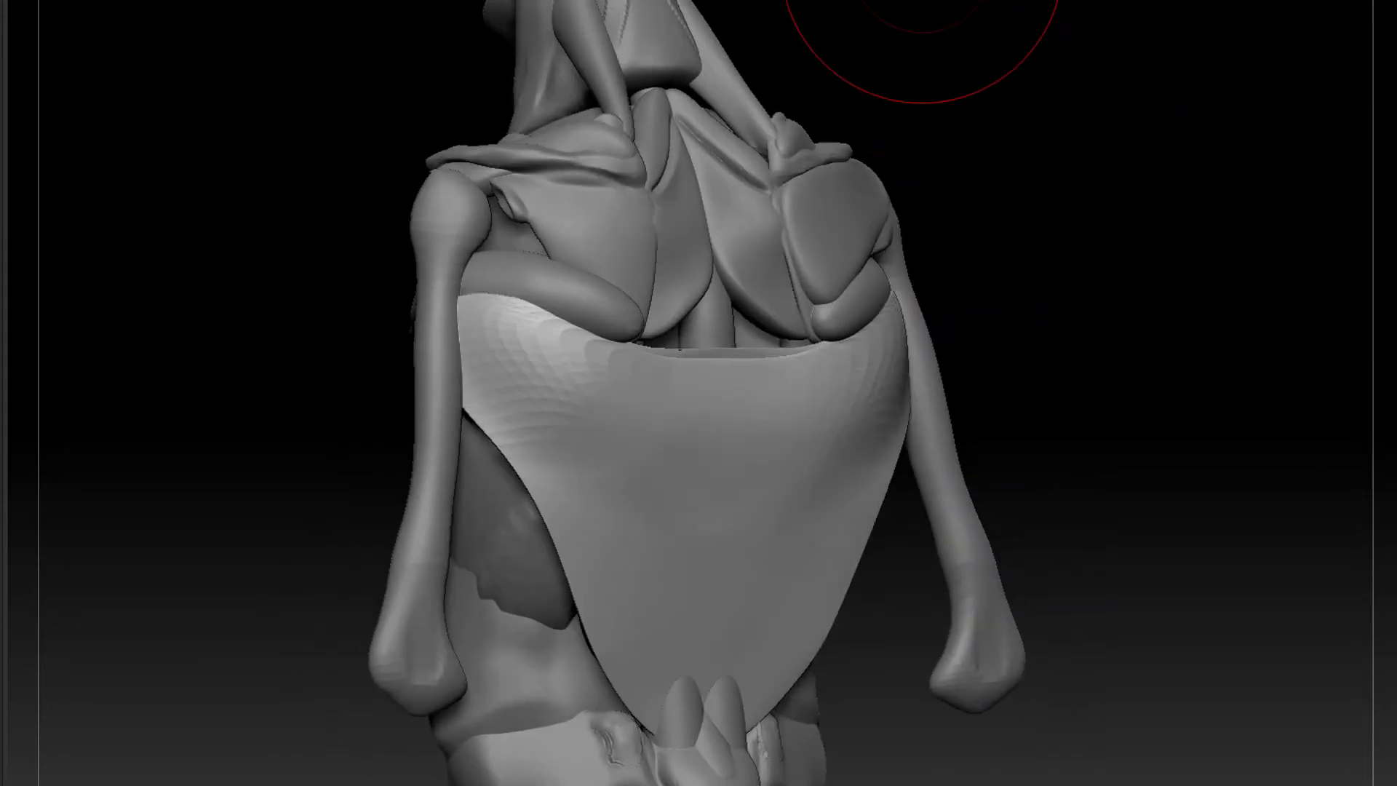
# Fit the sheet's upper corners closely along the teres muscles and round the surface toward the armpits
pyautogui.moveTo(977, 200); pyautogui.dragTo(1063, 273)
pyautogui.moveTo(884, 359); pyautogui.dragTo(894, 341)
pyautogui.keyDown('shift'); pyautogui.moveTo(997, 325); pyautogui.dragTo(935, 328); pyautogui.keyUp('shift')
pyautogui.moveTo(1146, 309)
pyautogui.mouseDown()
pyautogui.moveTo(1096, 310)
pyautogui.moveTo(1102, 364)
pyautogui.mouseUp()
pyautogui.keyDown('shift'); pyautogui.moveTo(979, 373); pyautogui.dragTo(918, 373); pyautogui.keyUp('shift')
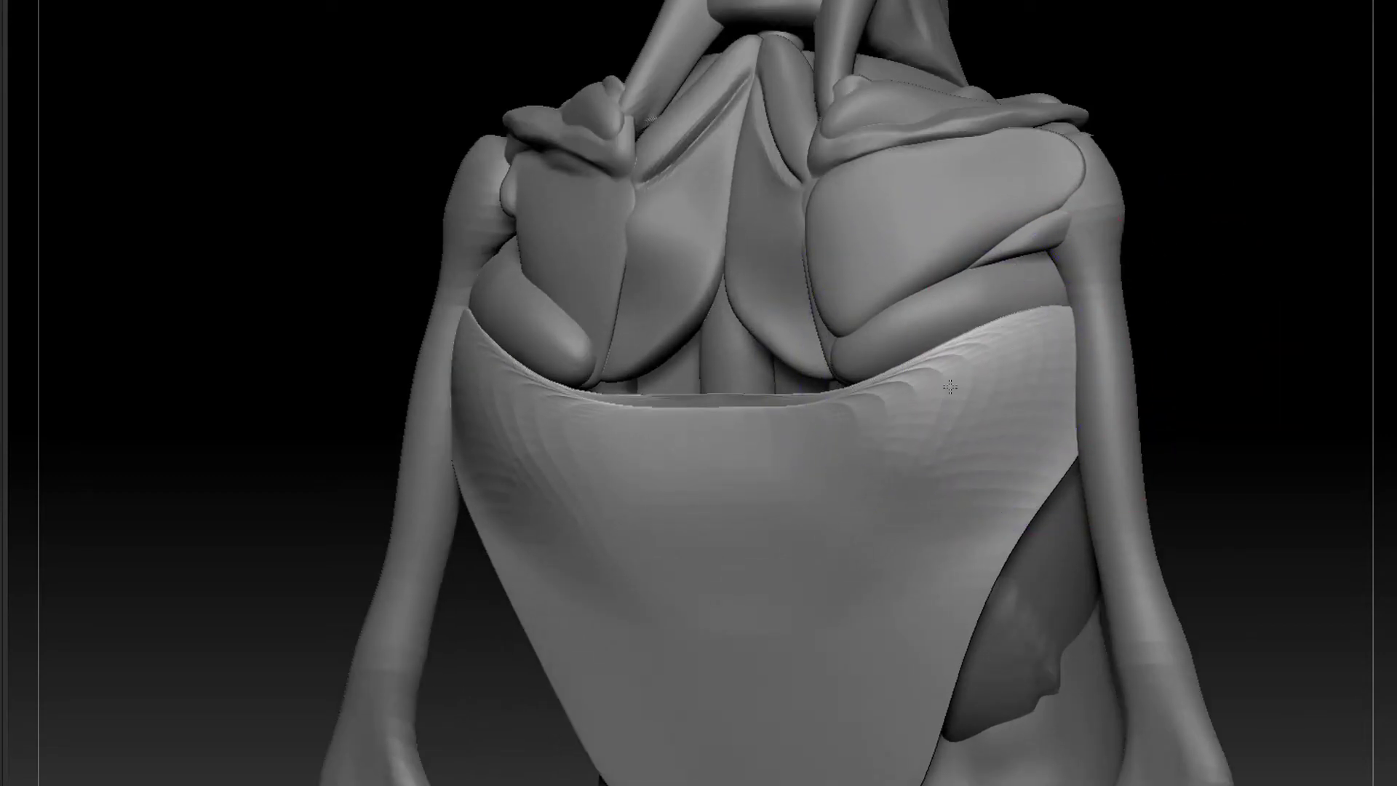
pyautogui.moveTo(1065, 320); pyautogui.dragTo(1065, 307)
pyautogui.moveTo(965, 355); pyautogui.dragTo(962, 341)
pyautogui.moveTo(1223, 313); pyautogui.dragTo(1084, 309)
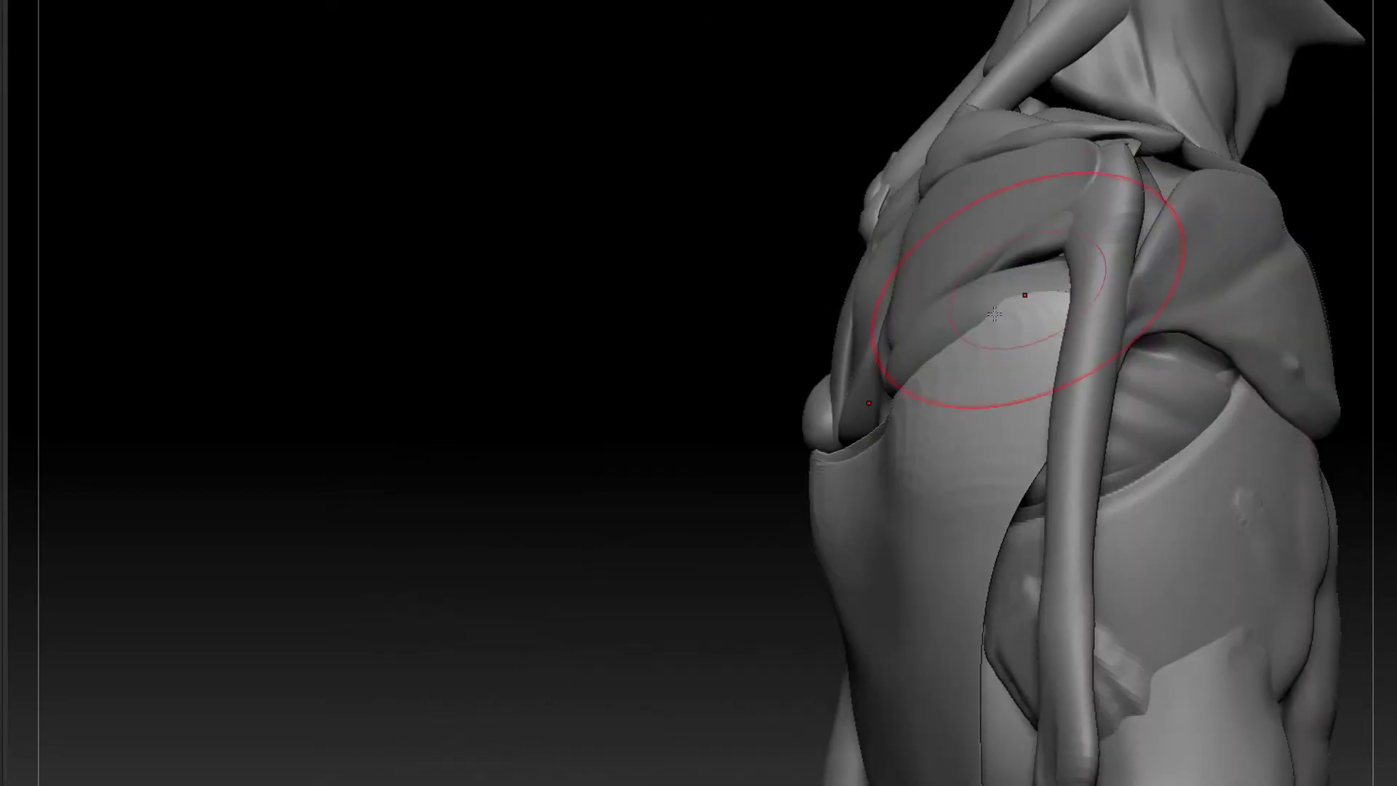
pyautogui.moveTo(953, 331); pyautogui.dragTo(930, 359)
pyautogui.keyDown('shift'); pyautogui.moveTo(765, 353); pyautogui.dragTo(909, 348); pyautogui.keyUp('shift')
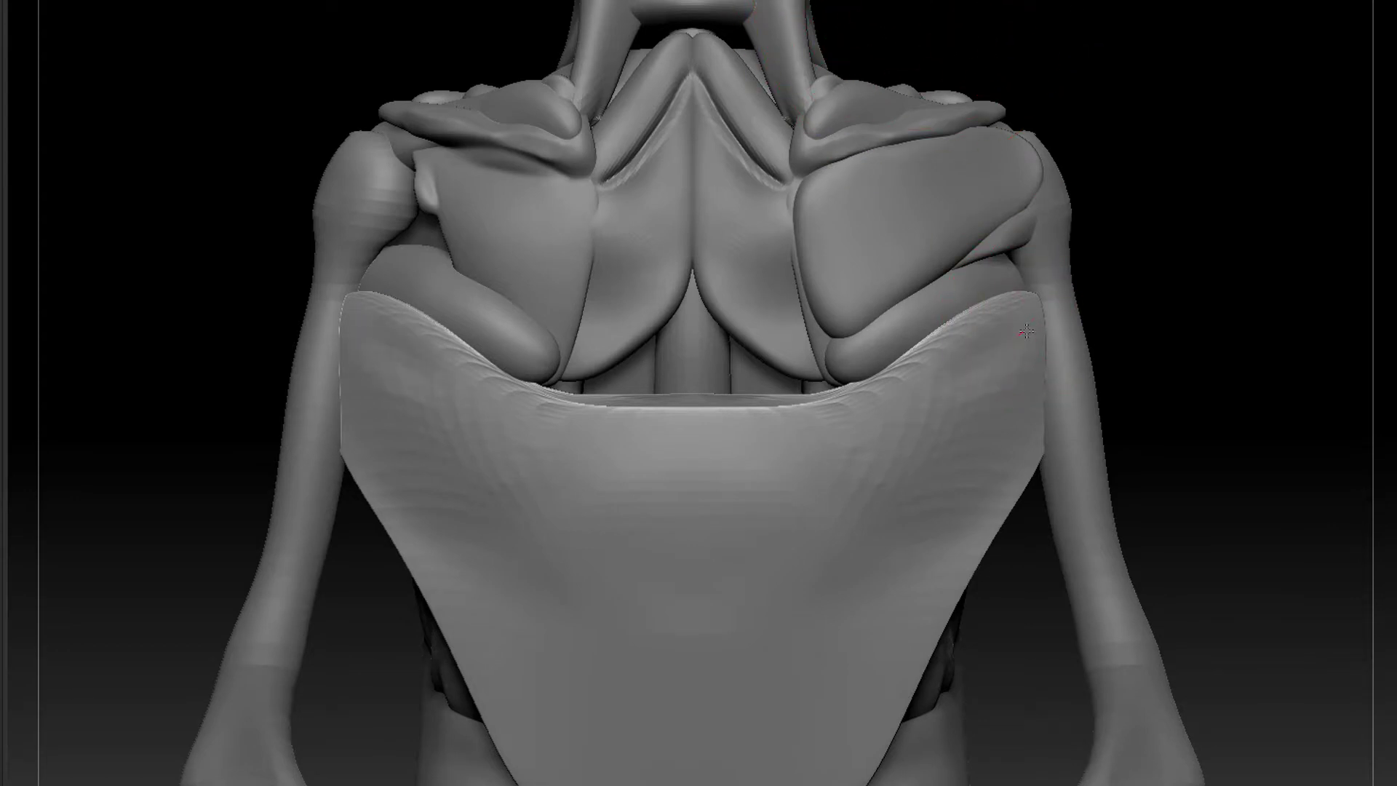
# Refine the sheet's outer upper corners and smooth the uneven surface beneath the teres muscles
pyautogui.moveTo(1027, 331); pyautogui.dragTo(1038, 321)
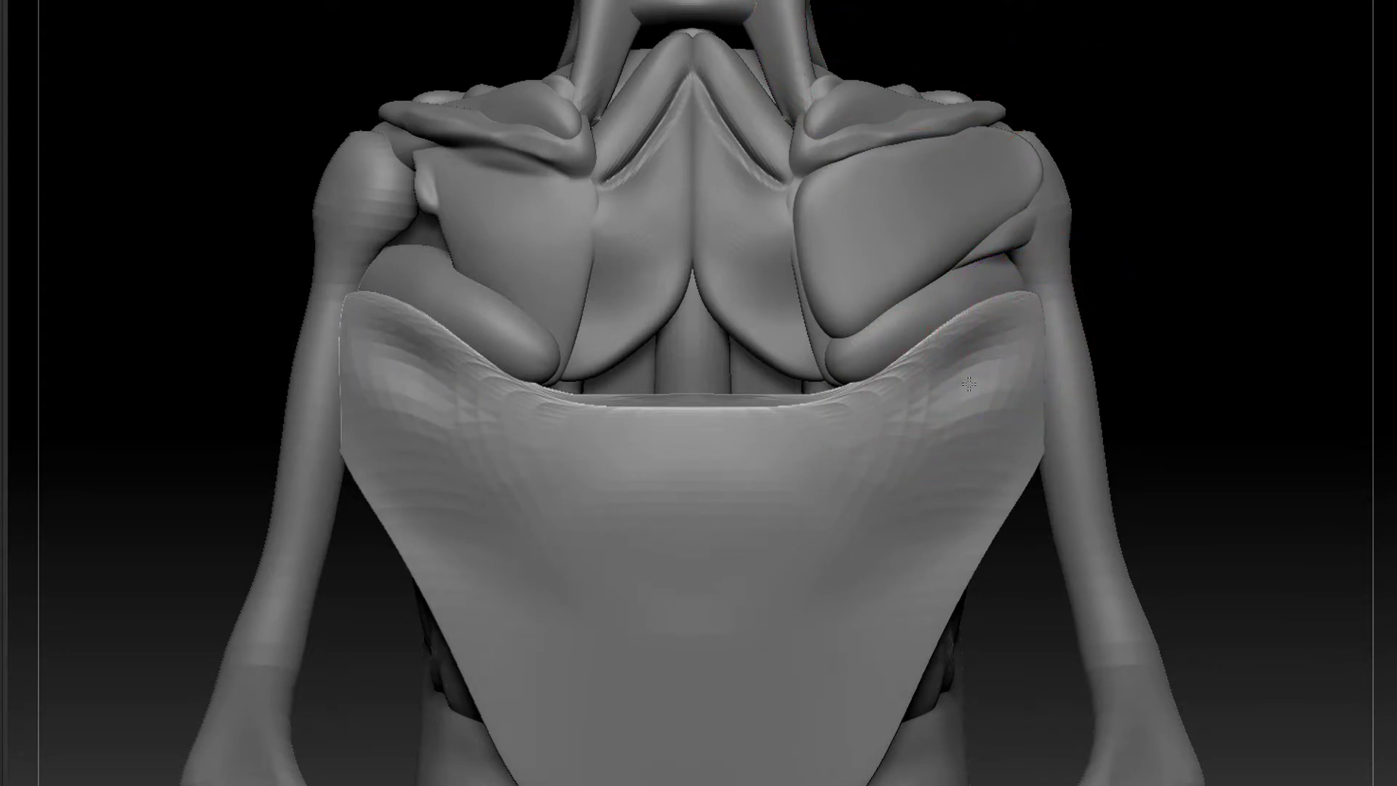
pyautogui.keyDown('shift'); pyautogui.moveTo(969, 383); pyautogui.dragTo(979, 356); pyautogui.keyUp('shift')
pyautogui.moveTo(1180, 302); pyautogui.dragTo(1099, 309)
pyautogui.moveTo(1032, 340); pyautogui.dragTo(1150, 285)
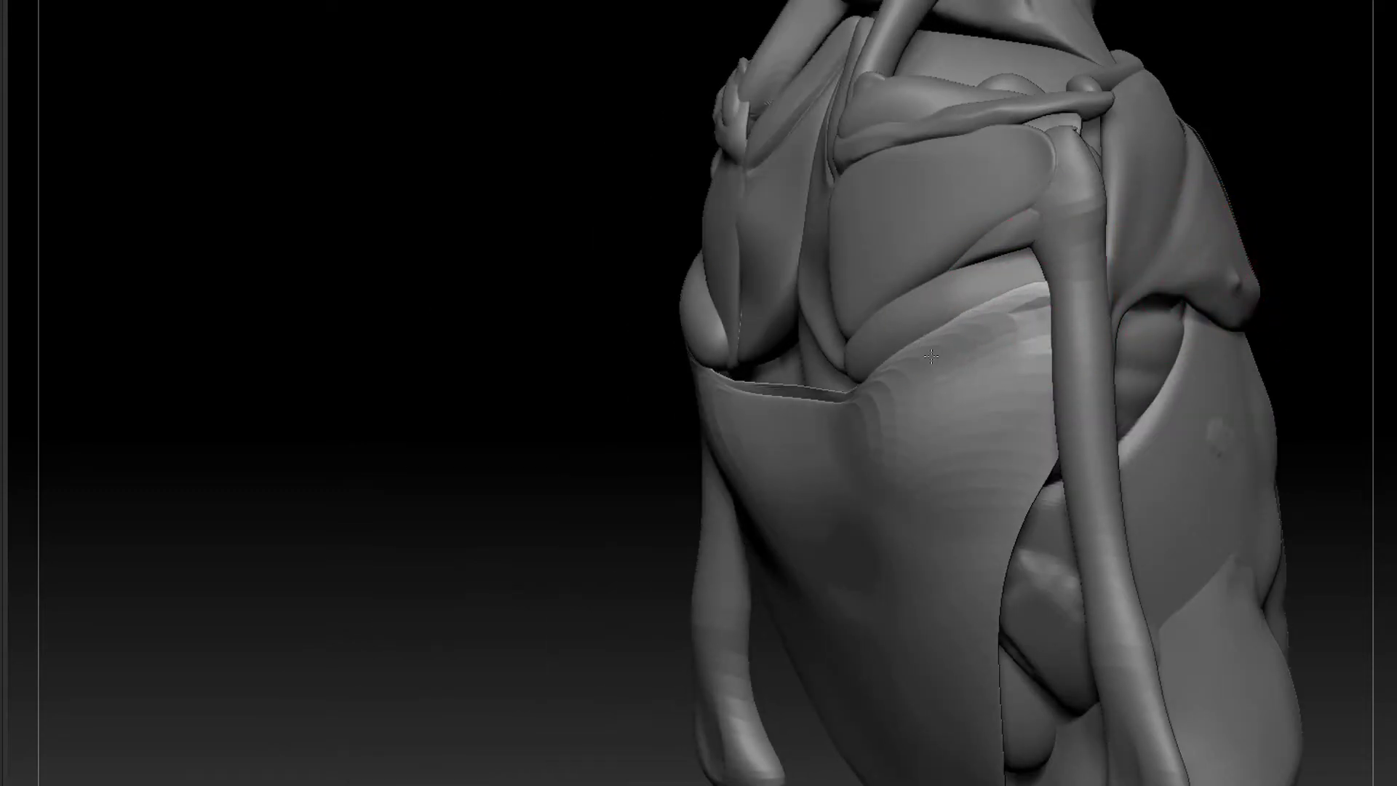
pyautogui.moveTo(655, 546)
pyautogui.mouseDown()
pyautogui.moveTo(721, 645)
pyautogui.moveTo(1136, 333)
pyautogui.moveTo(1157, 335)
pyautogui.mouseUp()
pyautogui.moveTo(980, 352); pyautogui.dragTo(962, 357)
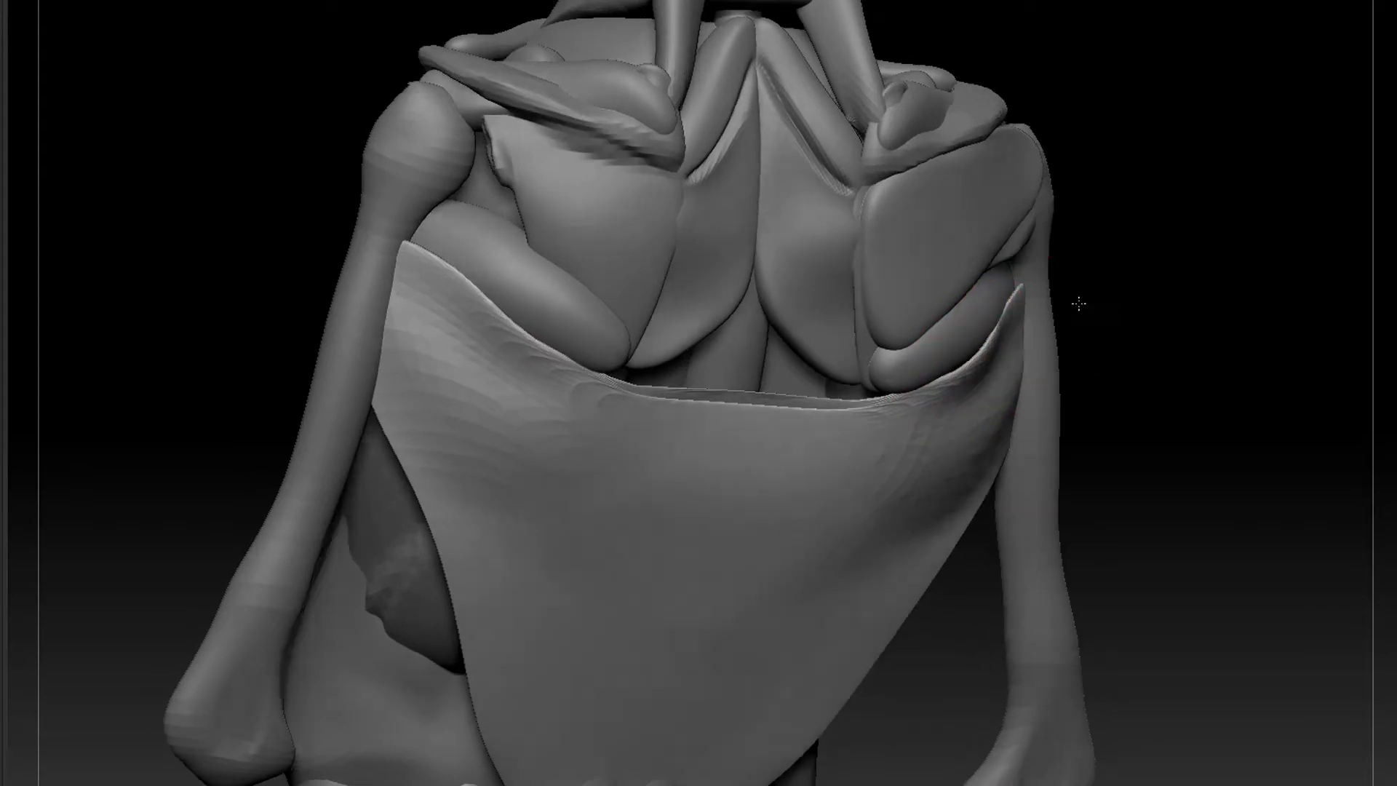
pyautogui.keyDown('shift'); pyautogui.moveTo(1080, 303); pyautogui.dragTo(1052, 310); pyautogui.keyUp('shift')
pyautogui.moveTo(1147, 317); pyautogui.dragTo(1082, 341)
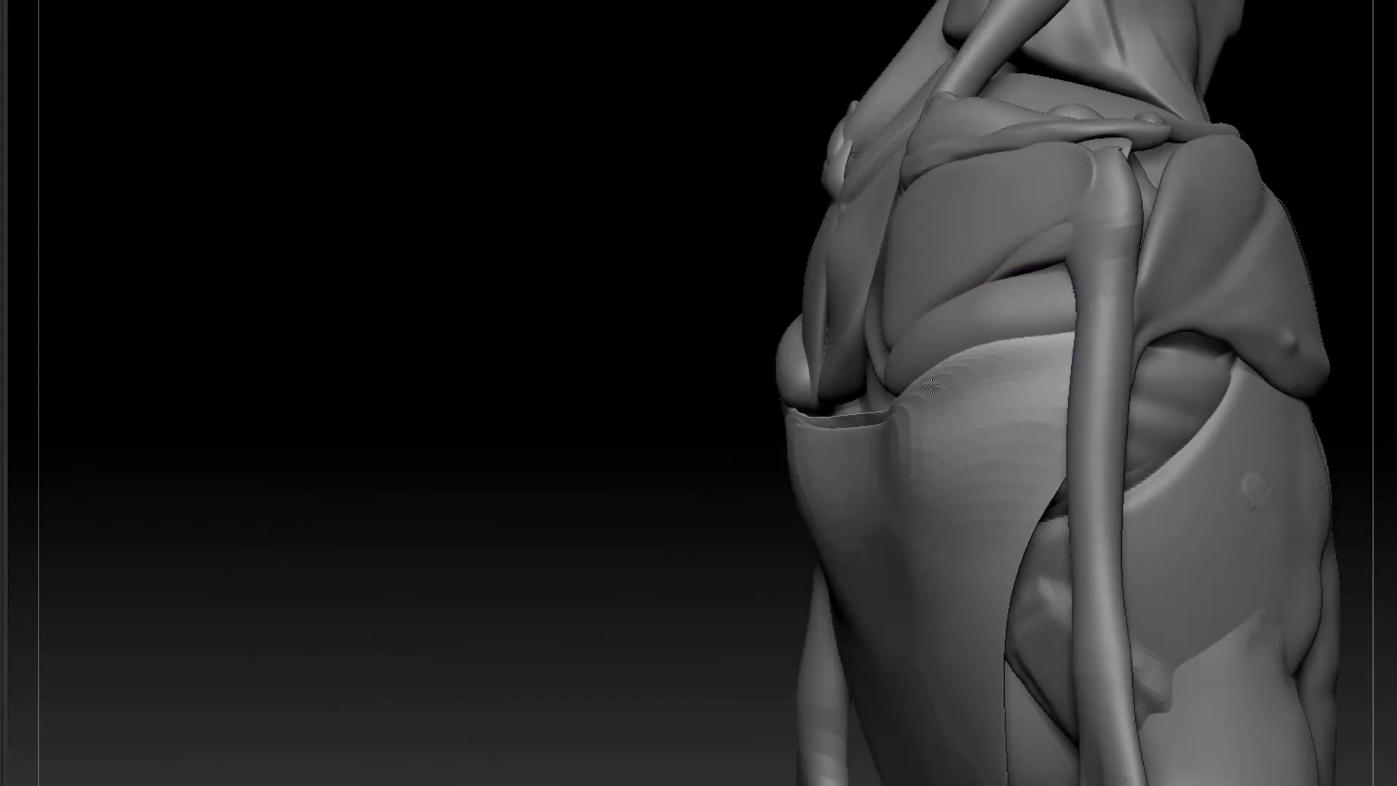
pyautogui.moveTo(613, 604); pyautogui.dragTo(695, 601)
pyautogui.keyDown('shift'); pyautogui.moveTo(1038, 369); pyautogui.dragTo(1025, 389); pyautogui.keyUp('shift')
pyautogui.keyDown('alt'); pyautogui.moveTo(1154, 400); pyautogui.dragTo(1125, 345); pyautogui.keyUp('alt')
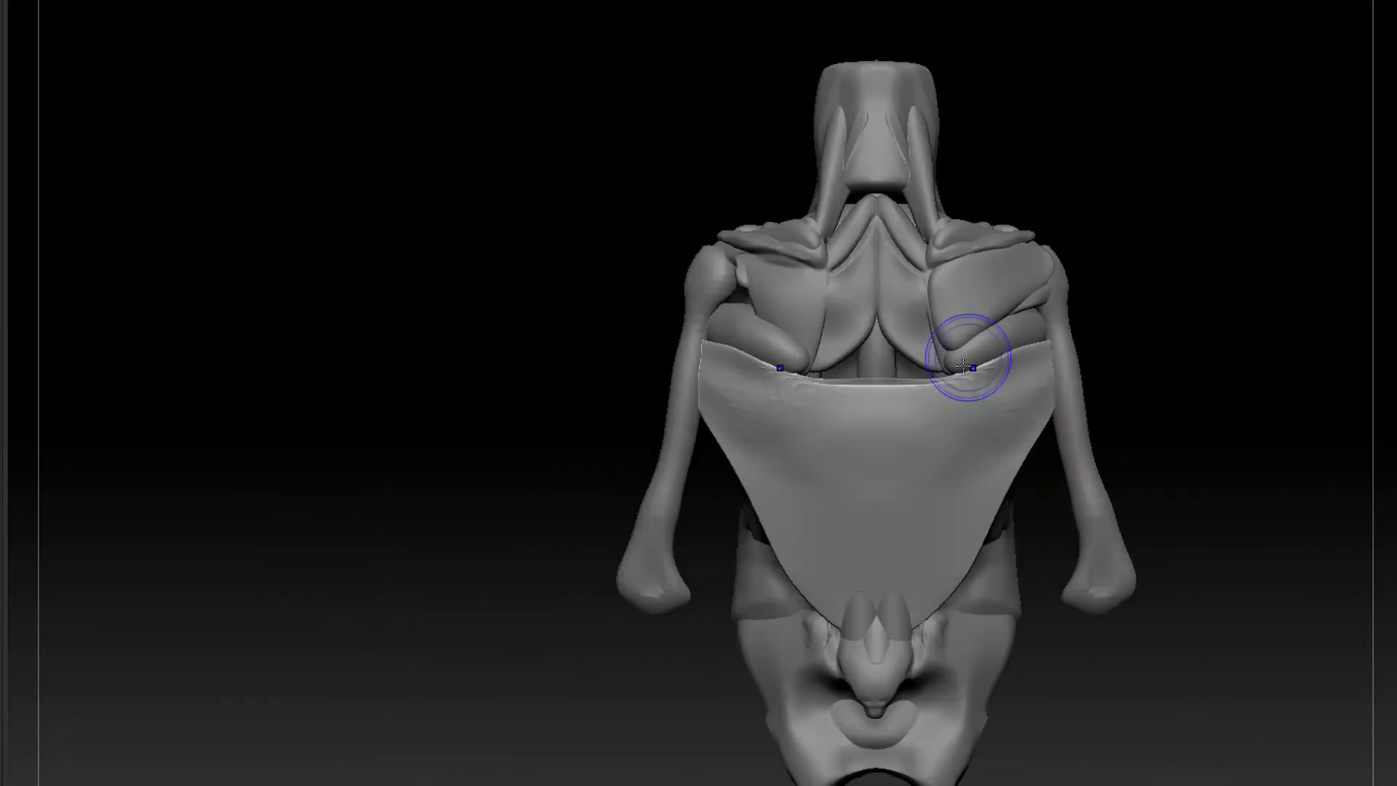
# Conform the latissimus sheet to the underlying back muscles and pelvis so their forms read through its surface
pyautogui.keyDown('alt'); pyautogui.moveTo(1054, 405); pyautogui.dragTo(1096, 378); pyautogui.keyUp('alt')
pyautogui.moveTo(915, 345)
pyautogui.mouseDown()
pyautogui.moveTo(919, 549)
pyautogui.moveTo(925, 535)
pyautogui.mouseUp()
pyautogui.moveTo(945, 338)
pyautogui.mouseDown()
pyautogui.moveTo(927, 535)
pyautogui.moveTo(928, 436)
pyautogui.moveTo(1034, 334)
pyautogui.mouseUp()
pyautogui.moveTo(1243, 313)
pyautogui.keyDown('alt'); pyautogui.mouseDown()
pyautogui.moveTo(1100, 291)
pyautogui.moveTo(1260, 296)
pyautogui.moveTo(1157, 407)
pyautogui.mouseUp(); pyautogui.keyUp('alt')
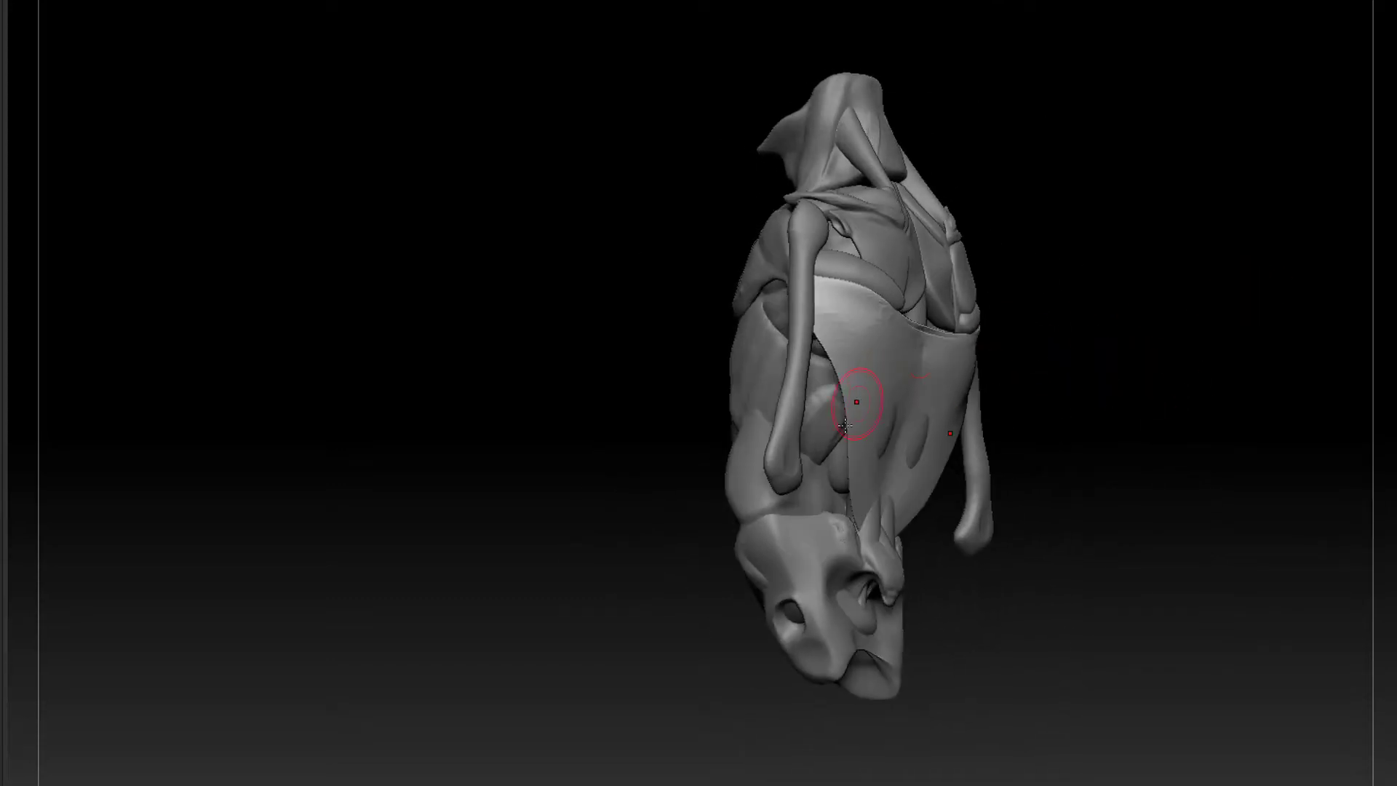
pyautogui.moveTo(1005, 449); pyautogui.dragTo(949, 428)
pyautogui.moveTo(1103, 436)
pyautogui.mouseDown()
pyautogui.moveTo(1110, 462)
pyautogui.moveTo(1167, 352)
pyautogui.moveTo(1206, 447)
pyautogui.mouseUp()
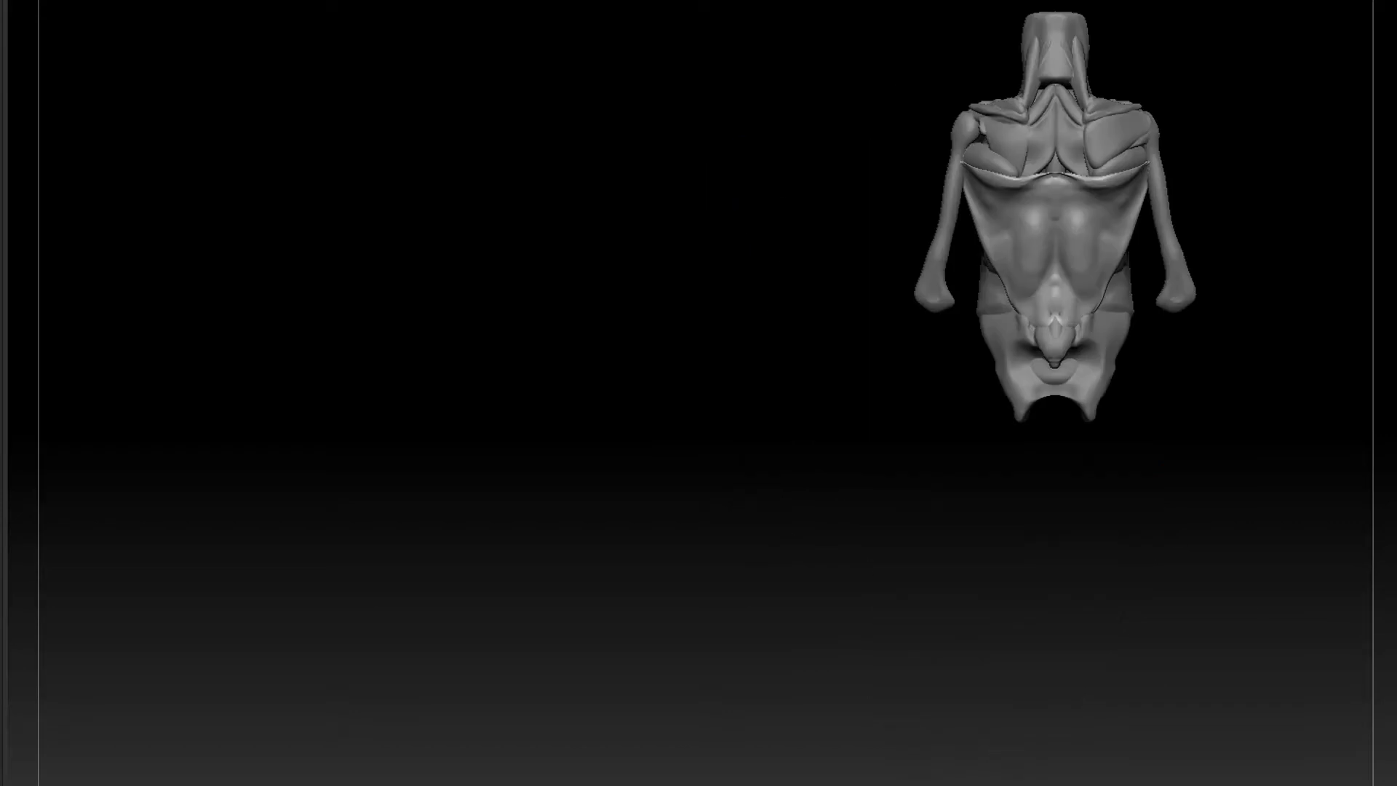
pyautogui.moveTo(1230, 492)
pyautogui.mouseDown()
pyautogui.moveTo(1135, 493)
pyautogui.moveTo(1230, 489)
pyautogui.moveTo(1132, 565)
pyautogui.moveTo(1144, 662)
pyautogui.mouseUp()
# Deepen the hollows under the sheet's upper edge on both sides of the spinal muscles and smooth the transitions
pyautogui.moveTo(1163, 374); pyautogui.dragTo(1139, 310)
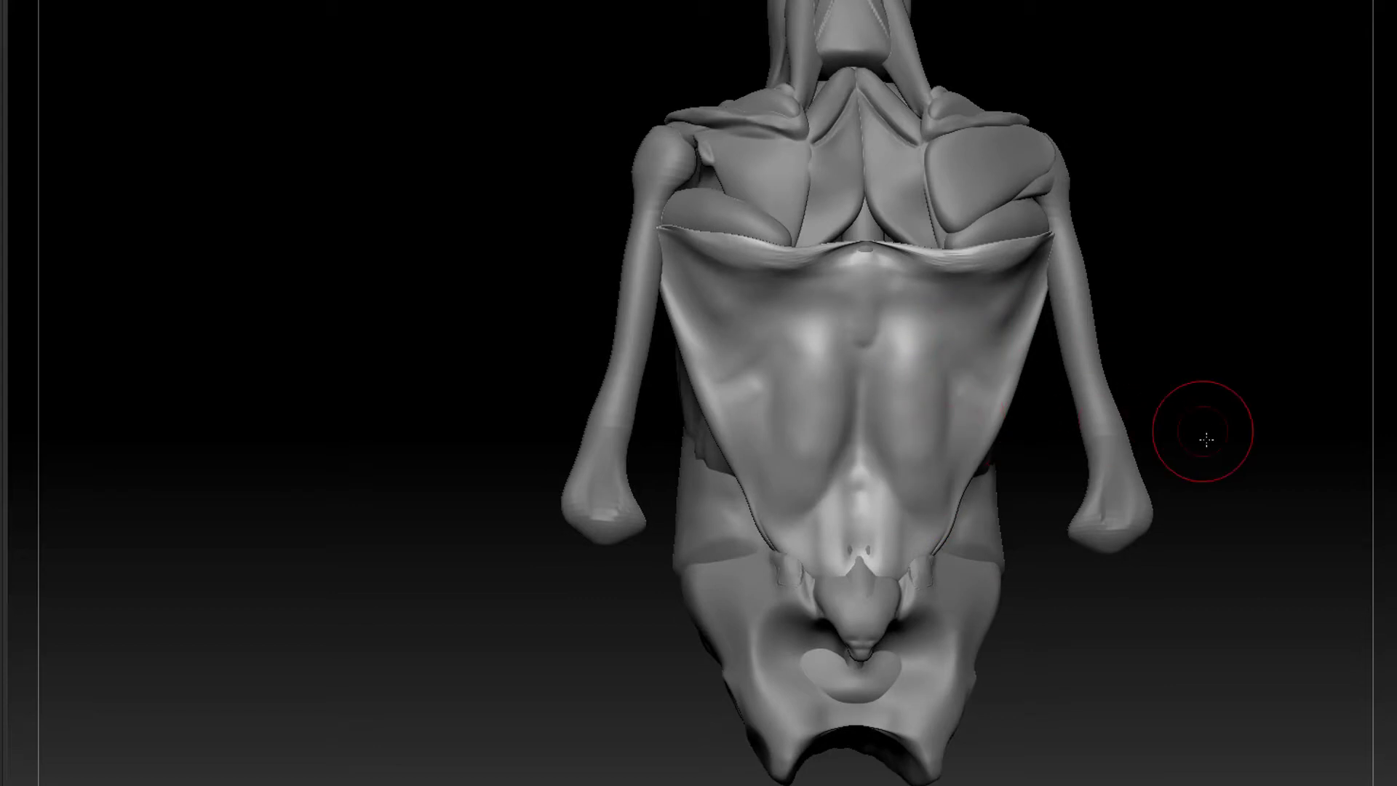
pyautogui.moveTo(1206, 439)
pyautogui.keyDown('alt'); pyautogui.mouseDown()
pyautogui.moveTo(1170, 364)
pyautogui.moveTo(1195, 327)
pyautogui.moveTo(1200, 400)
pyautogui.mouseUp(); pyautogui.keyUp('alt')
pyautogui.moveTo(1012, 294)
pyautogui.keyDown('ctrl'); pyautogui.mouseDown()
pyautogui.moveTo(1126, 264)
pyautogui.moveTo(1199, 267)
pyautogui.mouseUp(); pyautogui.keyUp('ctrl')
pyautogui.moveTo(1007, 64); pyautogui.dragTo(991, 262)
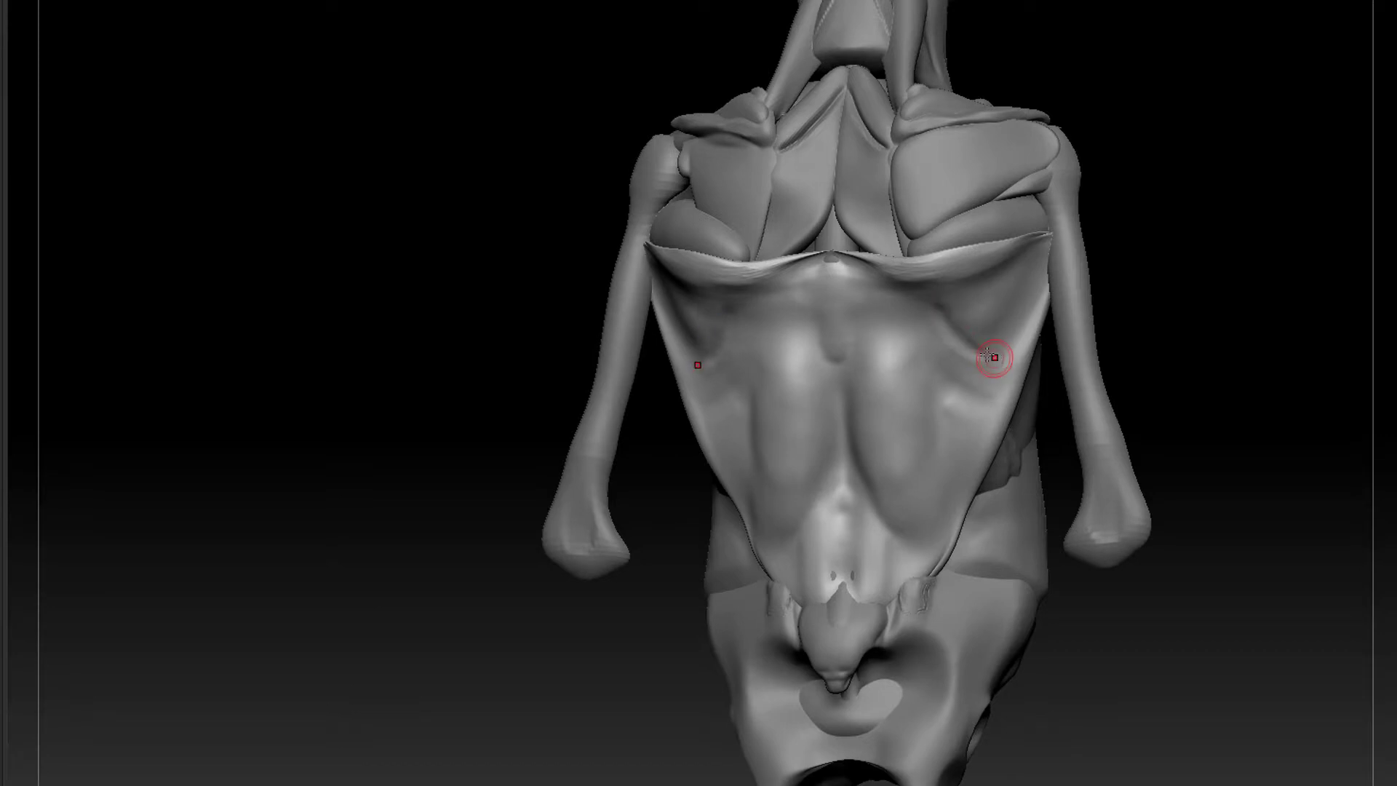
pyautogui.moveTo(1188, 281); pyautogui.dragTo(1078, 233)
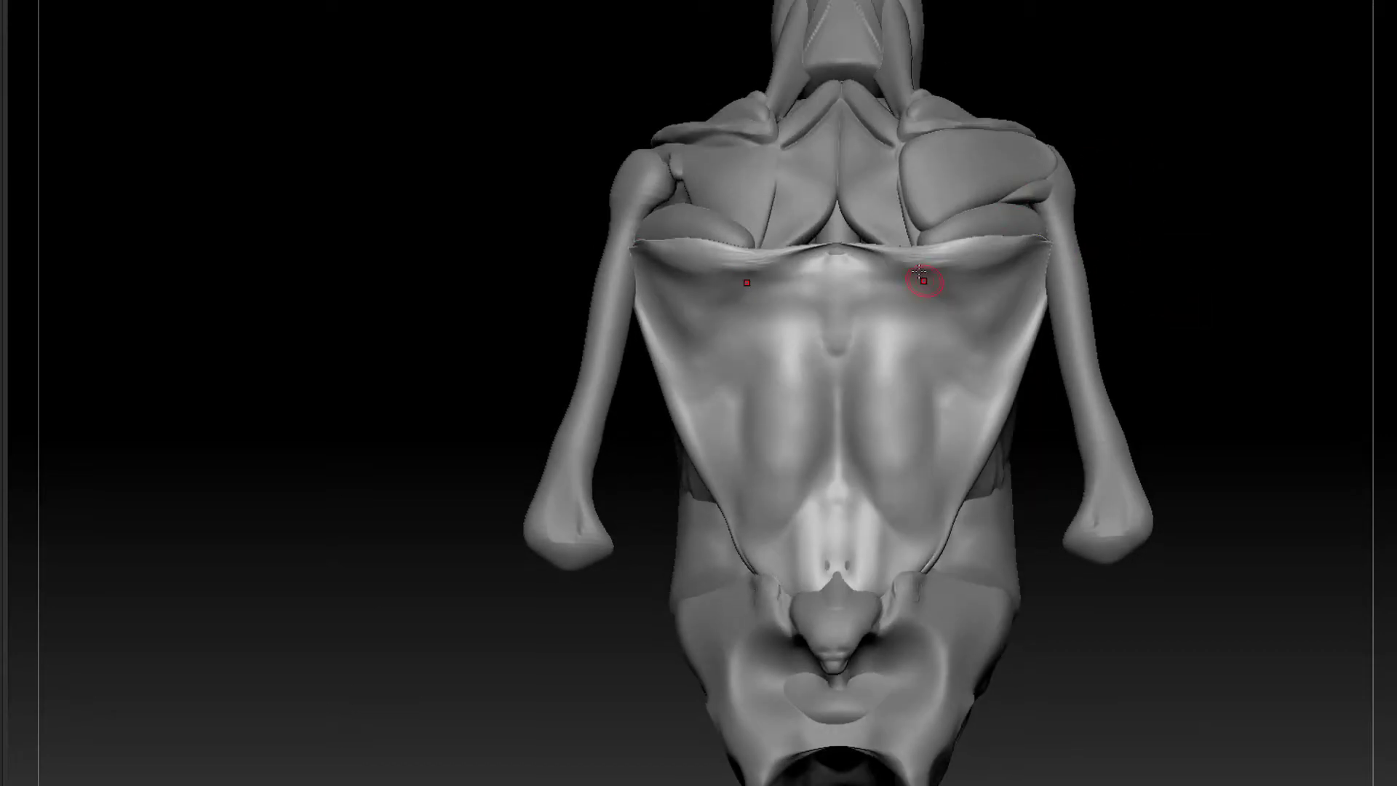
pyautogui.moveTo(922, 283)
pyautogui.keyDown('shift'); pyautogui.mouseDown()
pyautogui.moveTo(954, 335)
pyautogui.moveTo(933, 302)
pyautogui.mouseUp(); pyautogui.keyUp('shift')
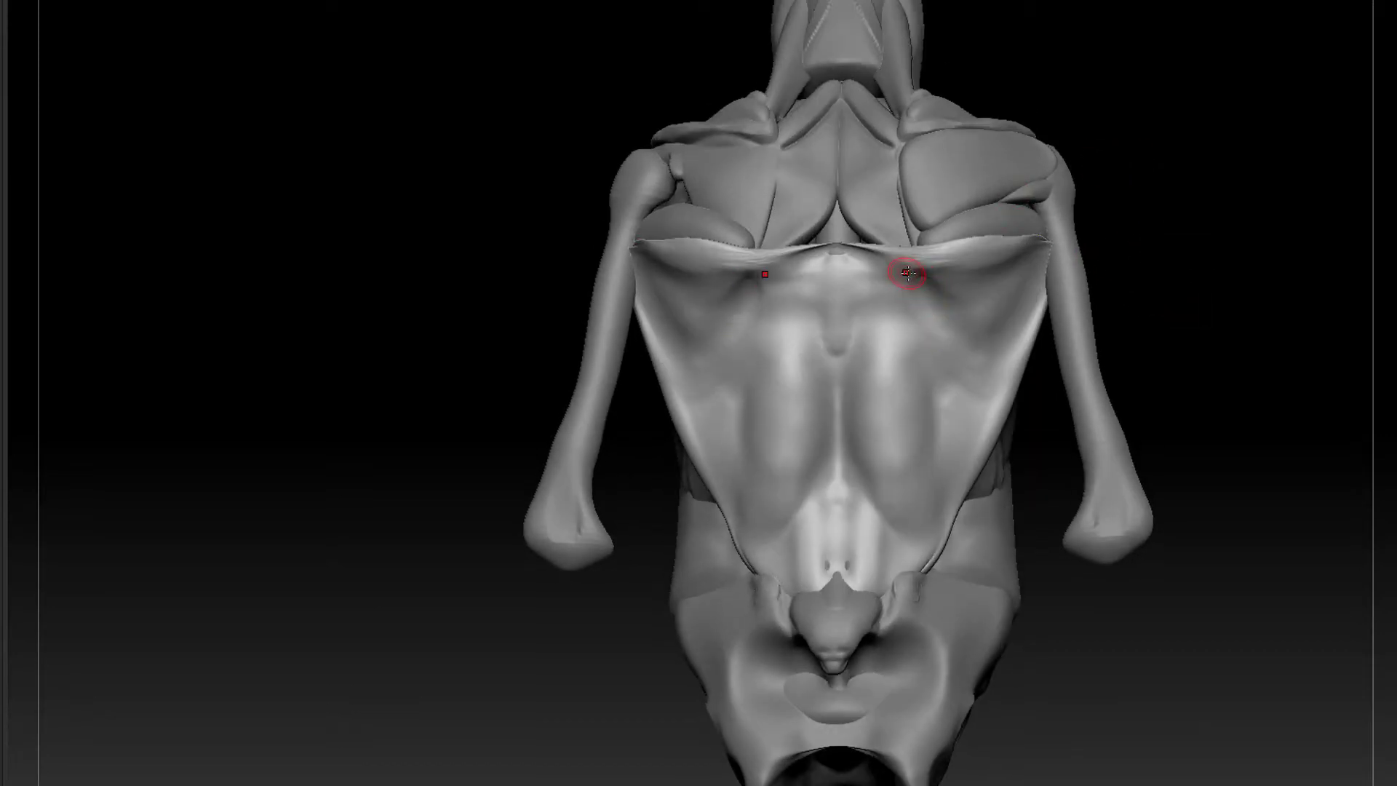
pyautogui.keyDown('shift'); pyautogui.moveTo(1137, 290); pyautogui.dragTo(1160, 306); pyautogui.keyUp('shift')
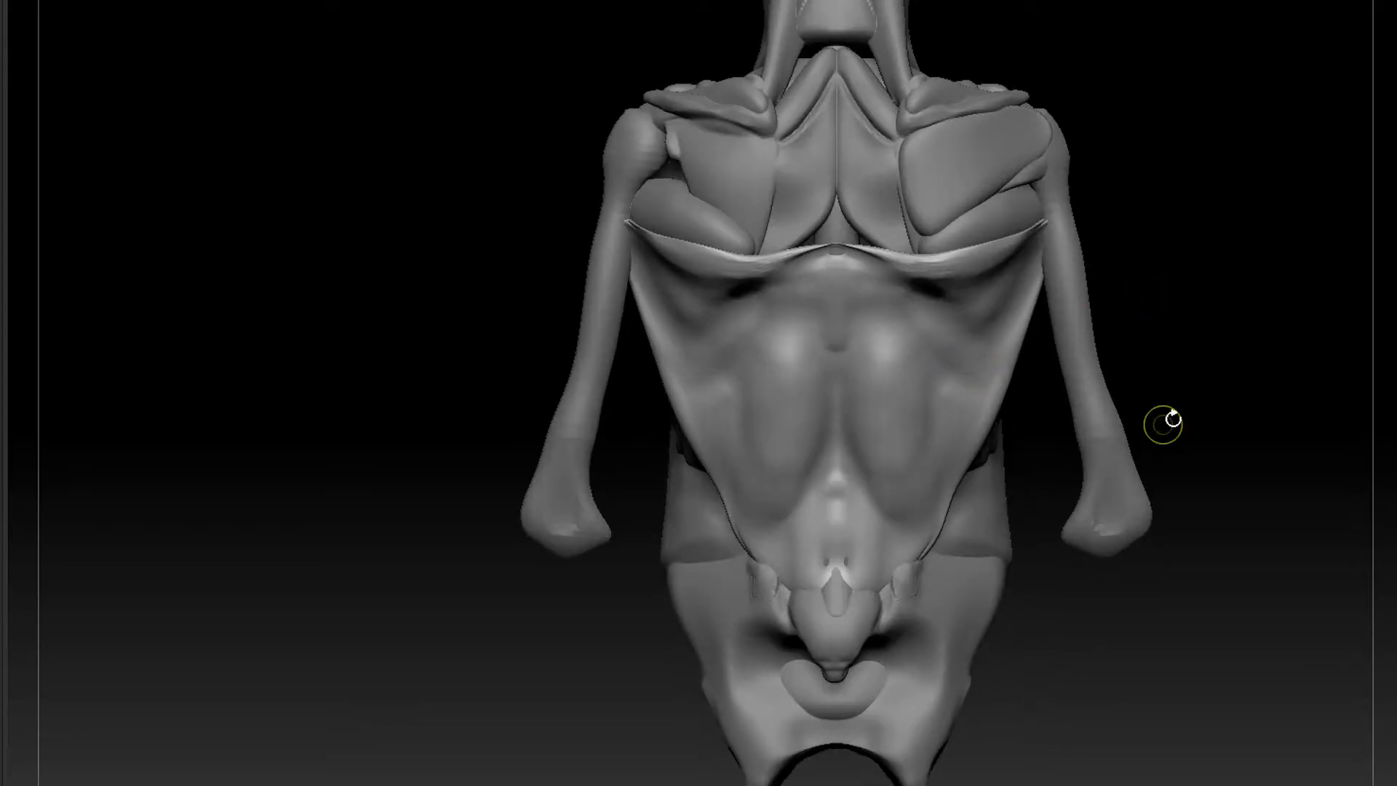
# Even out the creases along the sheet's lower outer sides, using temporary masks around the spinal muscles
pyautogui.moveTo(1164, 422)
pyautogui.mouseDown()
pyautogui.moveTo(947, 421)
pyautogui.moveTo(960, 485)
pyautogui.mouseUp()
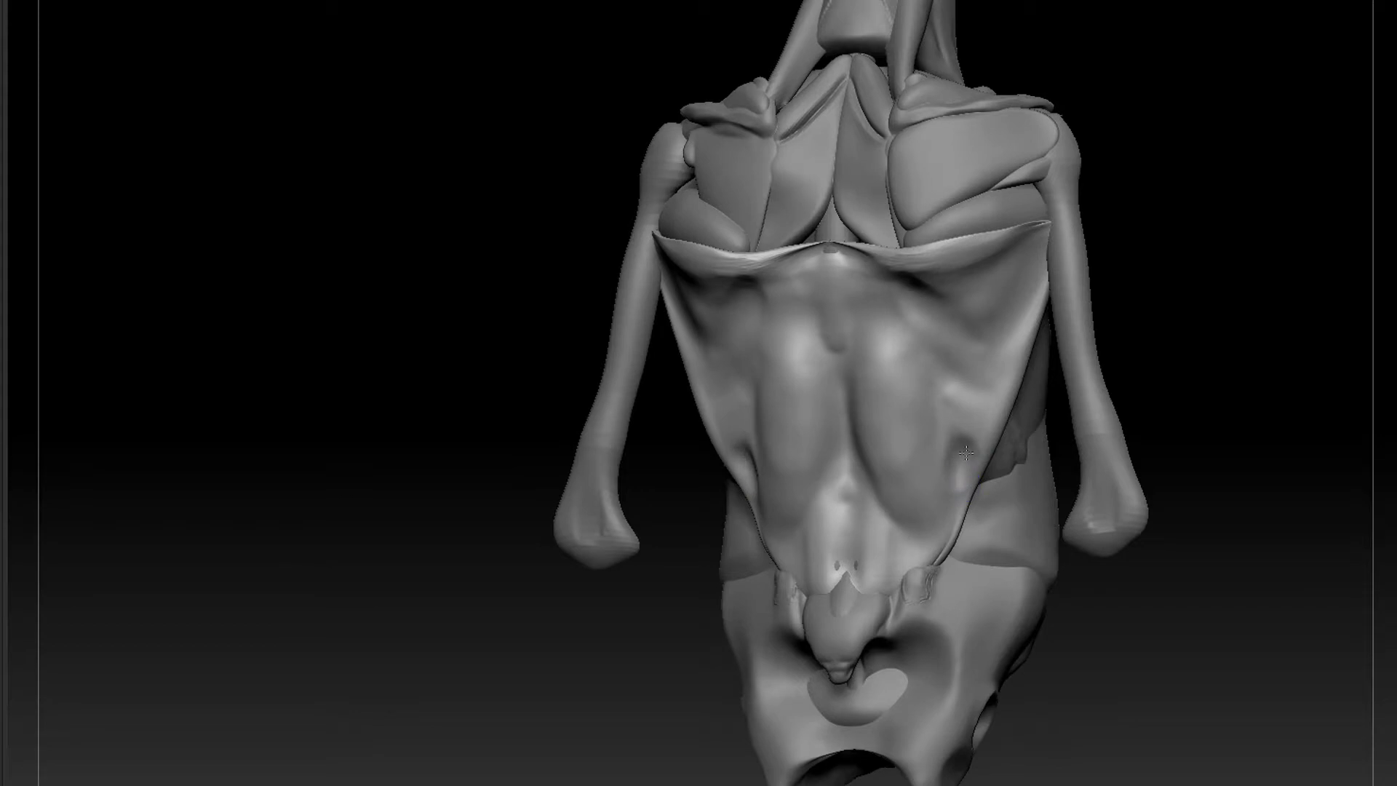
pyautogui.moveTo(1162, 361); pyautogui.dragTo(1222, 342)
pyautogui.moveTo(1132, 406)
pyautogui.mouseDown()
pyautogui.moveTo(1192, 378)
pyautogui.moveTo(1154, 398)
pyautogui.moveTo(1092, 397)
pyautogui.mouseUp()
pyautogui.moveTo(881, 397)
pyautogui.keyDown('ctrl'); pyautogui.mouseDown()
pyautogui.moveTo(885, 385)
pyautogui.moveTo(891, 452)
pyautogui.mouseUp(); pyautogui.keyUp('ctrl')
pyautogui.keyDown('ctrl'); pyautogui.moveTo(1201, 384); pyautogui.dragTo(1172, 468); pyautogui.keyUp('ctrl')
pyautogui.keyDown('ctrl'); pyautogui.moveTo(851, 273); pyautogui.dragTo(852, 579); pyautogui.keyUp('ctrl')
pyautogui.moveTo(1177, 342)
pyautogui.keyDown('ctrl'); pyautogui.mouseDown()
pyautogui.moveTo(1164, 441)
pyautogui.moveTo(1123, 368)
pyautogui.moveTo(1201, 393)
pyautogui.mouseUp(); pyautogui.keyUp('ctrl')
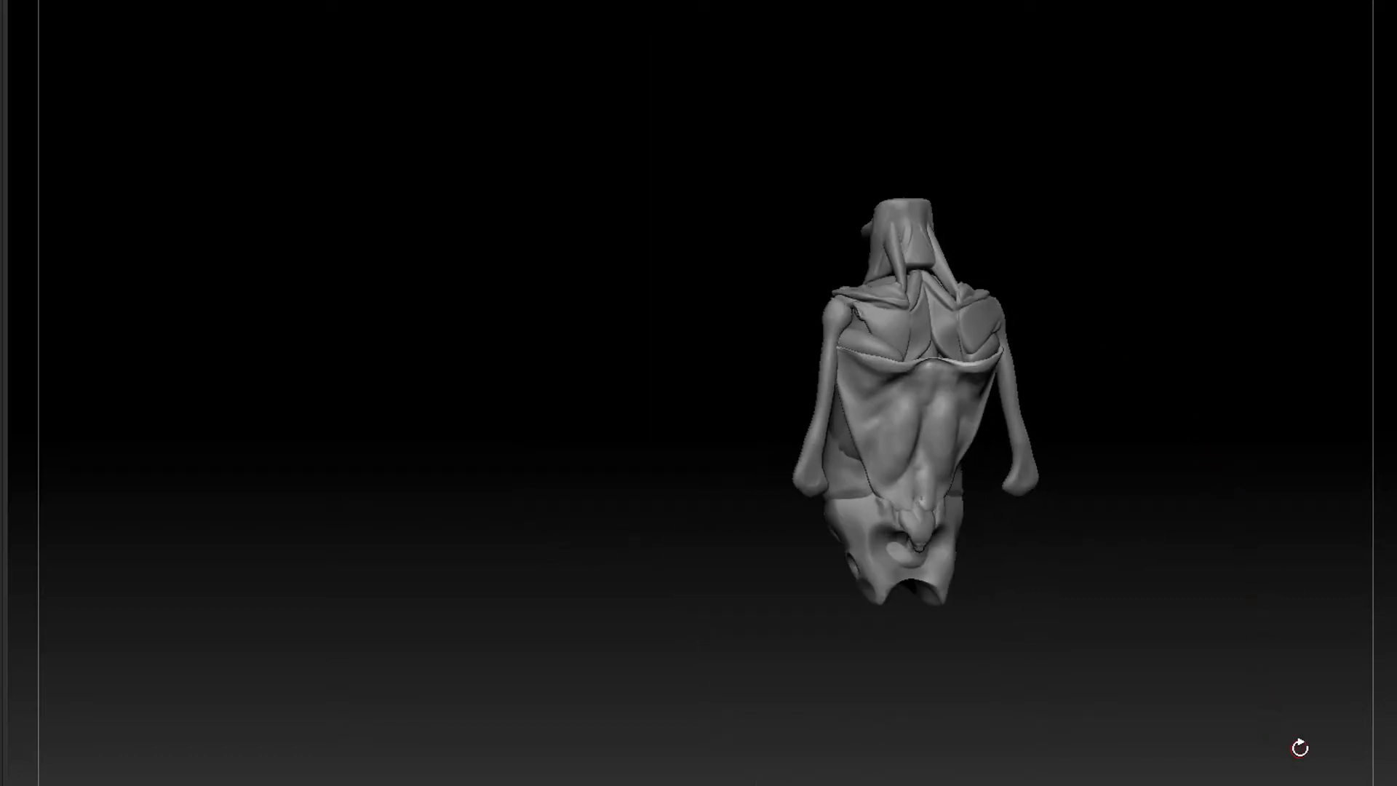
pyautogui.moveTo(1254, 474); pyautogui.dragTo(1373, 551)
pyautogui.keyDown('alt'); pyautogui.moveTo(1252, 511); pyautogui.dragTo(1255, 605); pyautogui.keyUp('alt')
# Step back through the sculpting history to the sheet's earlier flat form for comparison
pyautogui.hotkey('ctrl', 'z')
pyautogui.hotkey('ctrl', 'z')
pyautogui.hotkey('ctrl', 'z')
pyautogui.hotkey('ctrl', 'z')
pyautogui.hotkey('ctrl', 'z')
pyautogui.hotkey('ctrl', 'z')
pyautogui.hotkey('ctrl', 'z')
pyautogui.hotkey('ctrl', 'z')
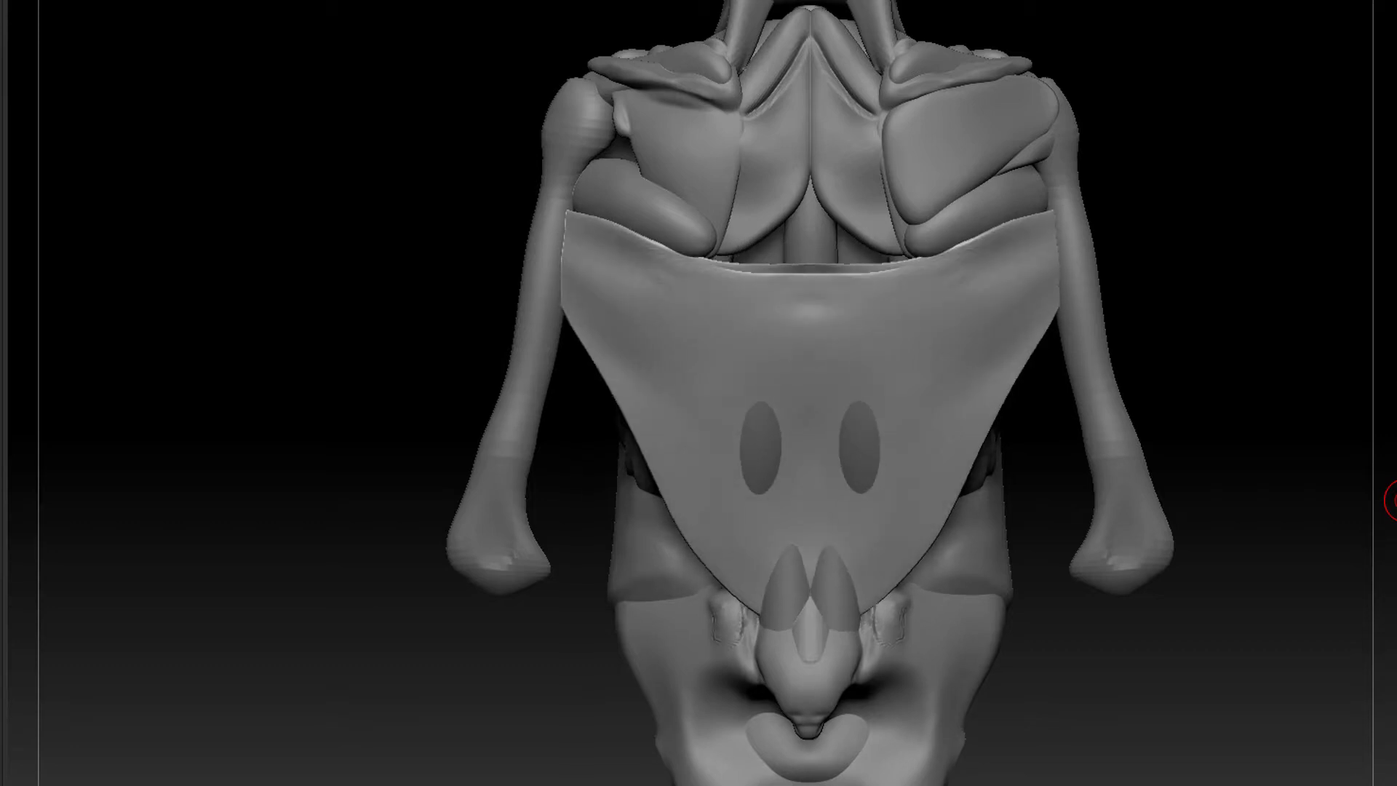
pyautogui.moveTo(1230, 521)
pyautogui.mouseDown()
pyautogui.moveTo(1295, 537)
pyautogui.moveTo(1251, 545)
pyautogui.moveTo(1274, 529)
pyautogui.mouseUp()
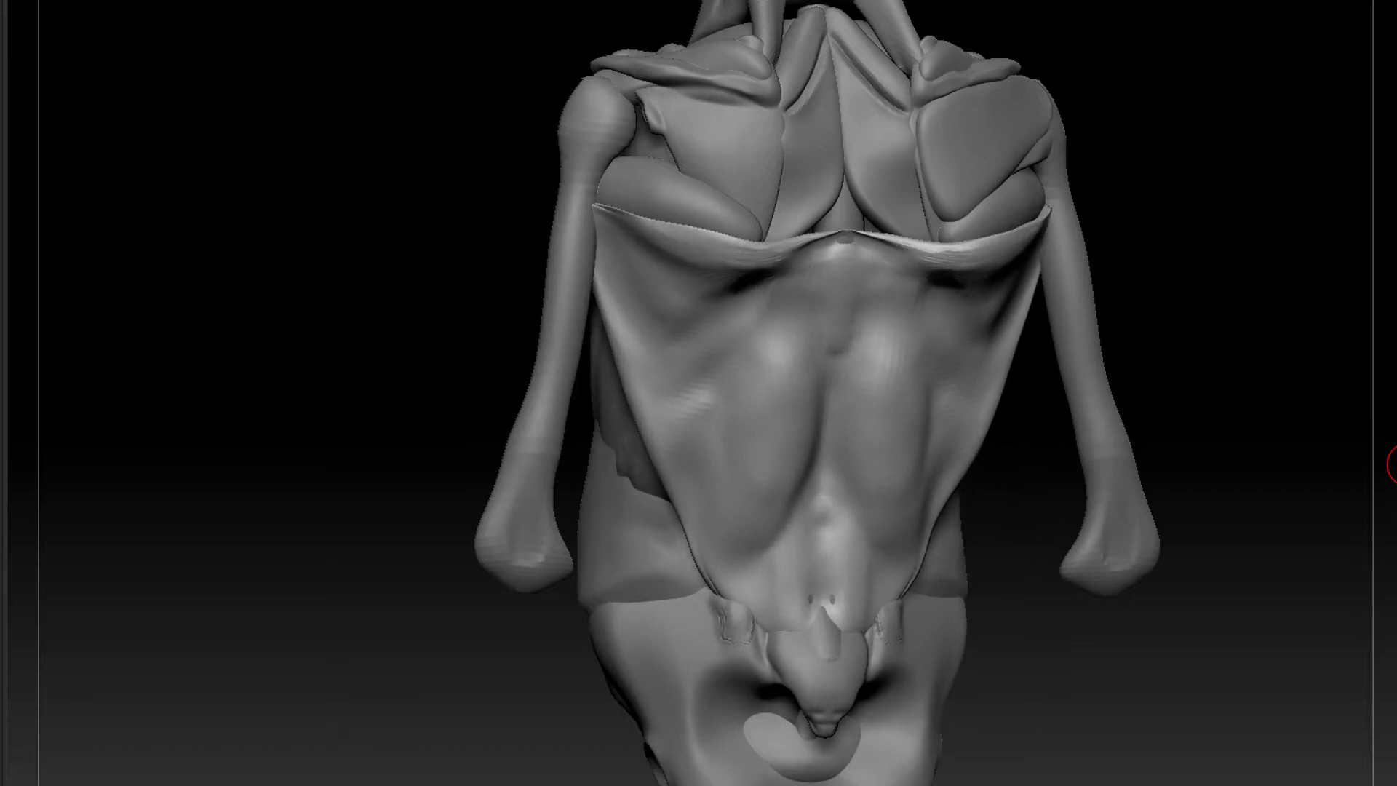
# Pull the sheet's side edge forward from behind the upper arm along the rib cage
pyautogui.moveTo(1237, 583); pyautogui.dragTo(1166, 498)
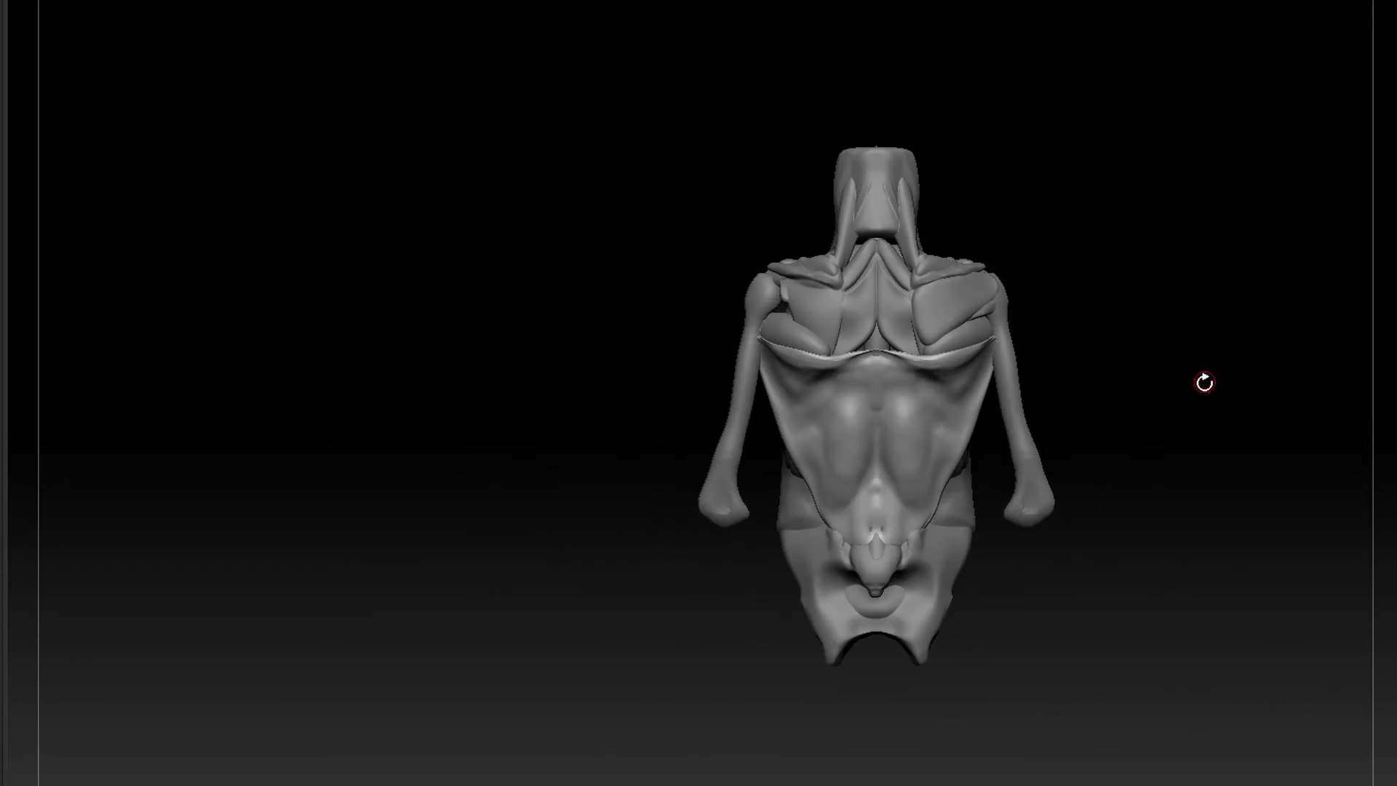
pyautogui.moveTo(1204, 382); pyautogui.dragTo(1286, 469)
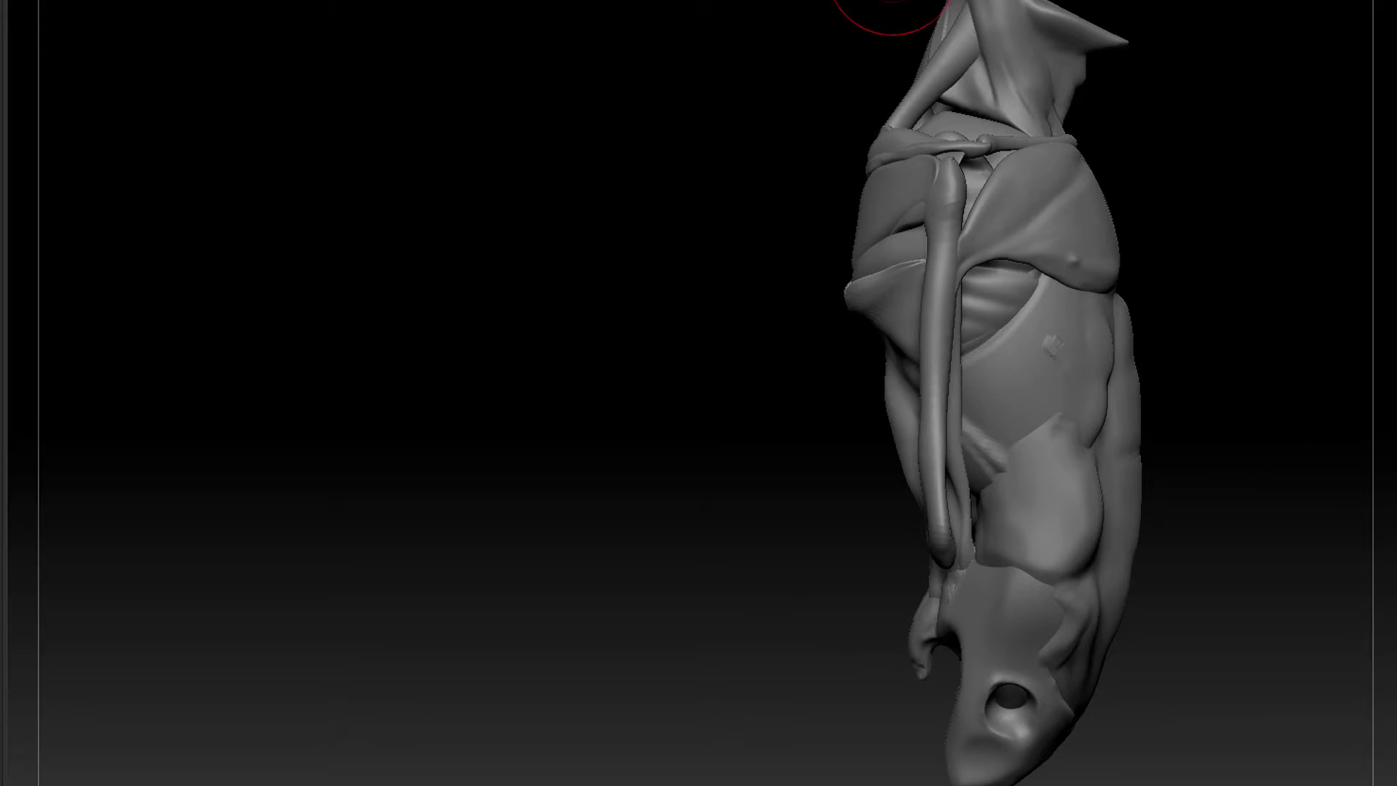
pyautogui.moveTo(1199, 289); pyautogui.dragTo(992, 343)
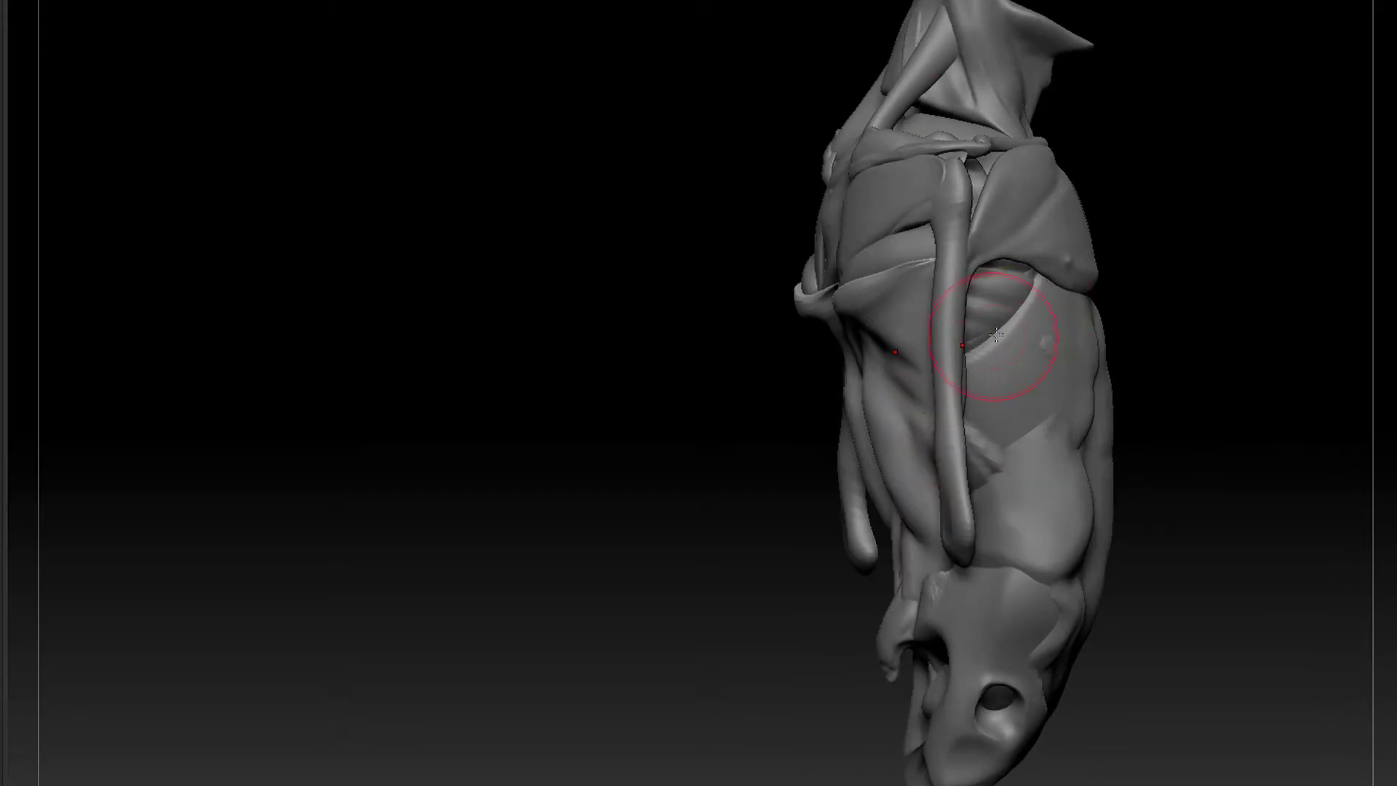
pyautogui.moveTo(1238, 577); pyautogui.dragTo(979, 326)
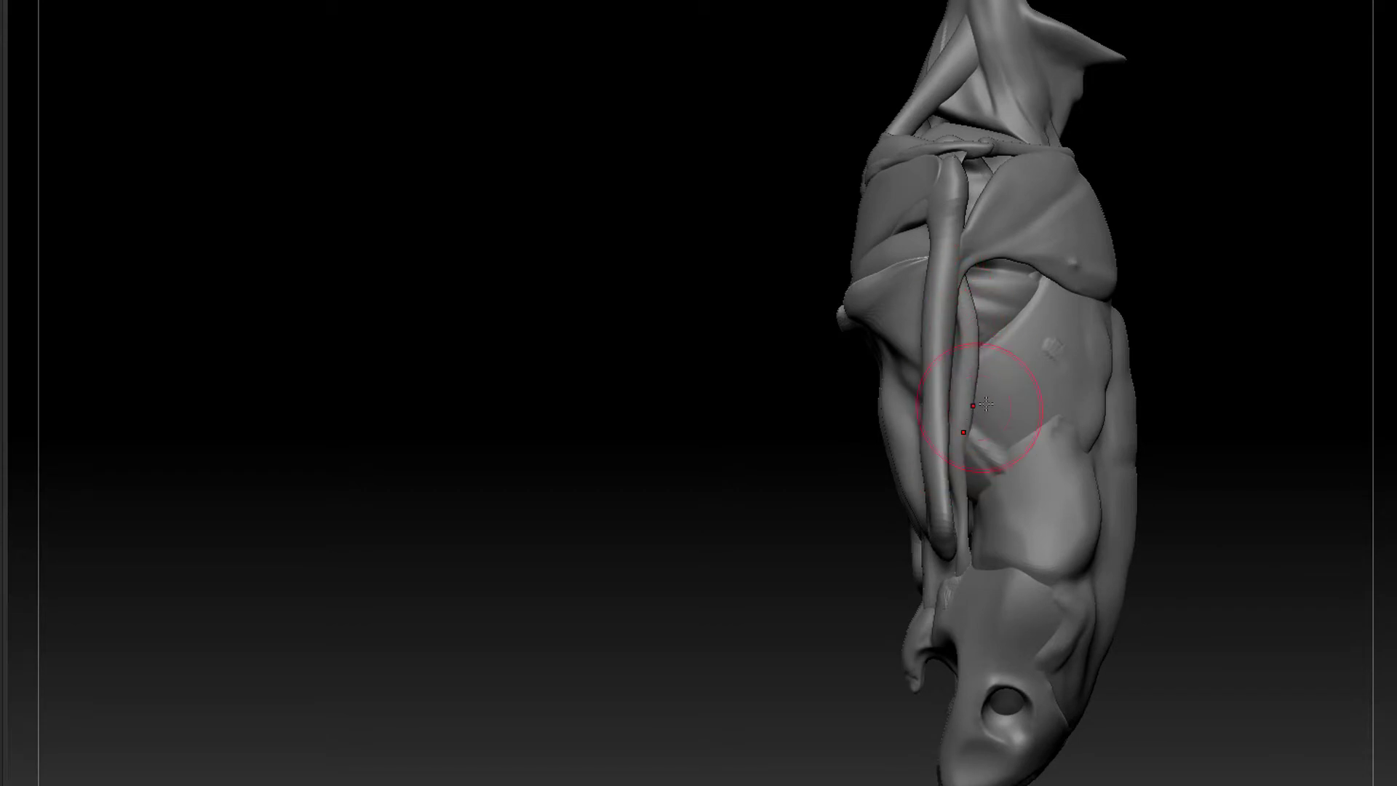
pyautogui.moveTo(1211, 342); pyautogui.dragTo(1216, 337)
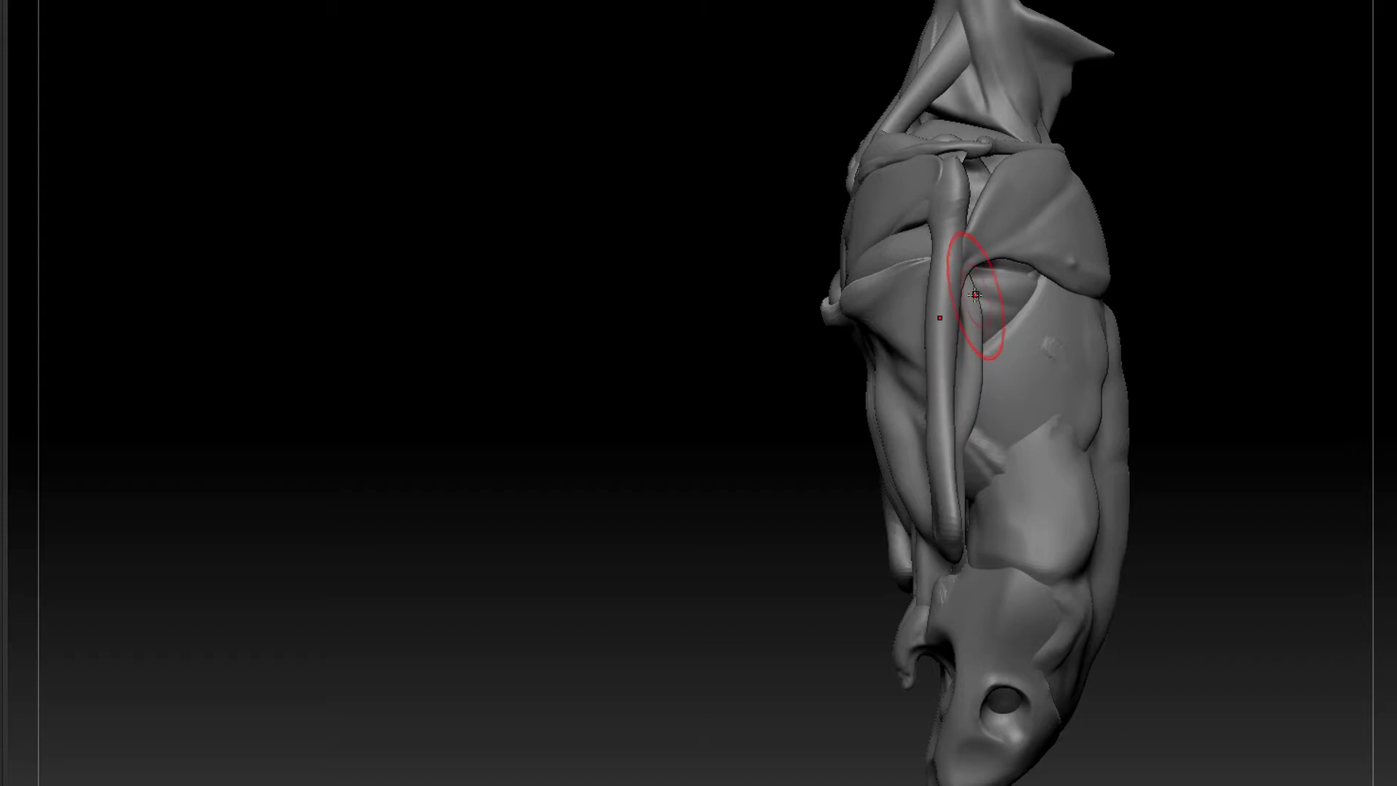
pyautogui.moveTo(997, 350); pyautogui.dragTo(983, 352)
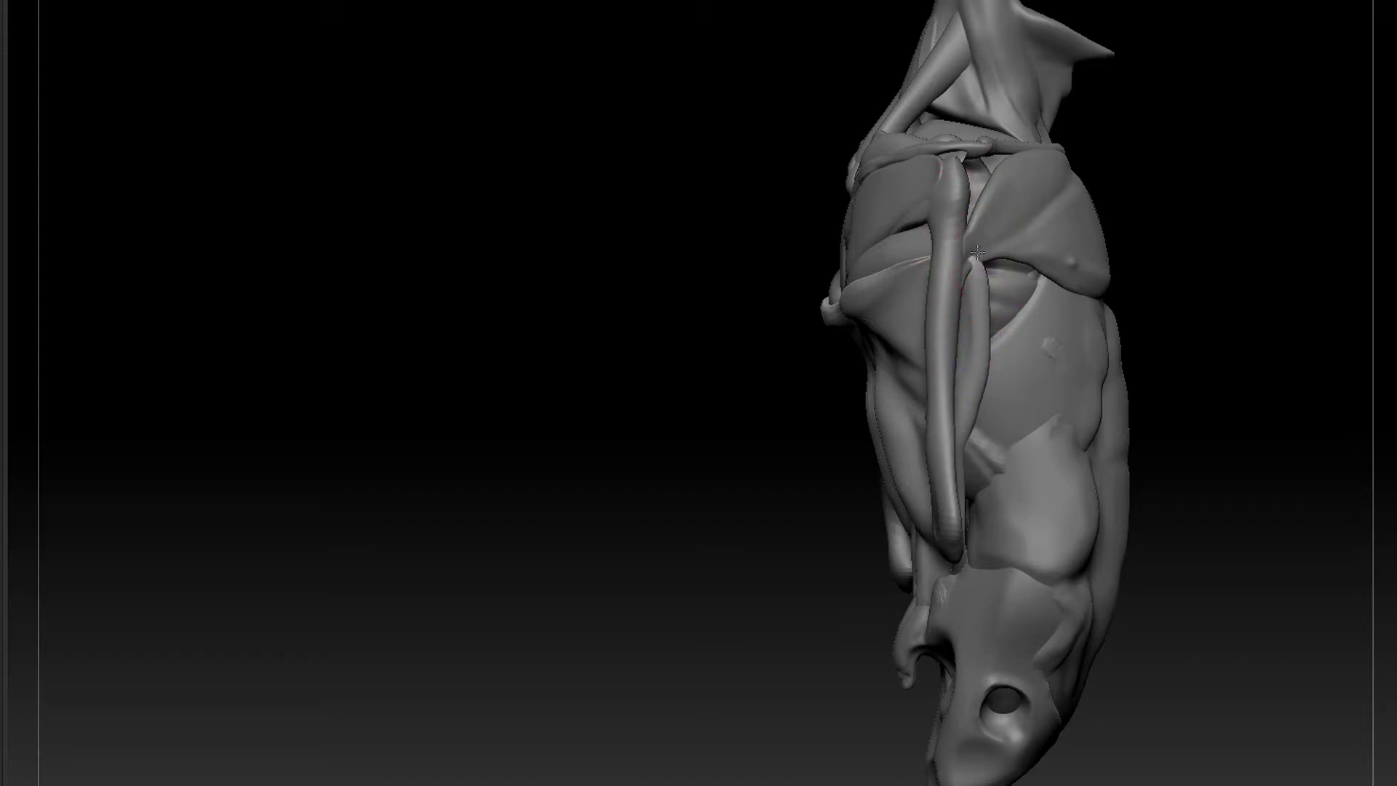
# Tuck the sheet's upper front edge beneath the chest muscle at the armpit and round the edge downward
pyautogui.moveTo(1208, 195)
pyautogui.mouseDown()
pyautogui.moveTo(1019, 215)
pyautogui.moveTo(977, 266)
pyautogui.mouseUp()
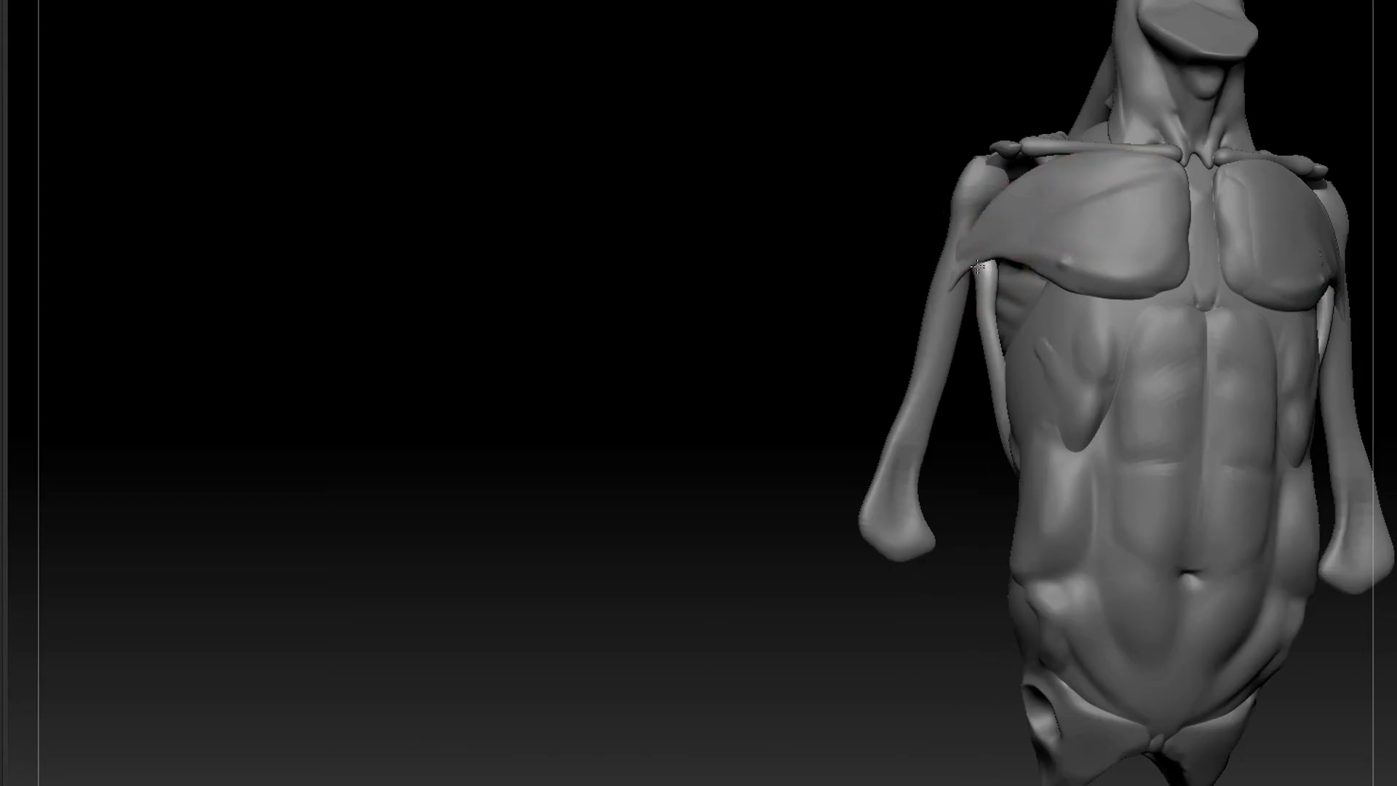
pyautogui.moveTo(933, 470); pyautogui.dragTo(1019, 508)
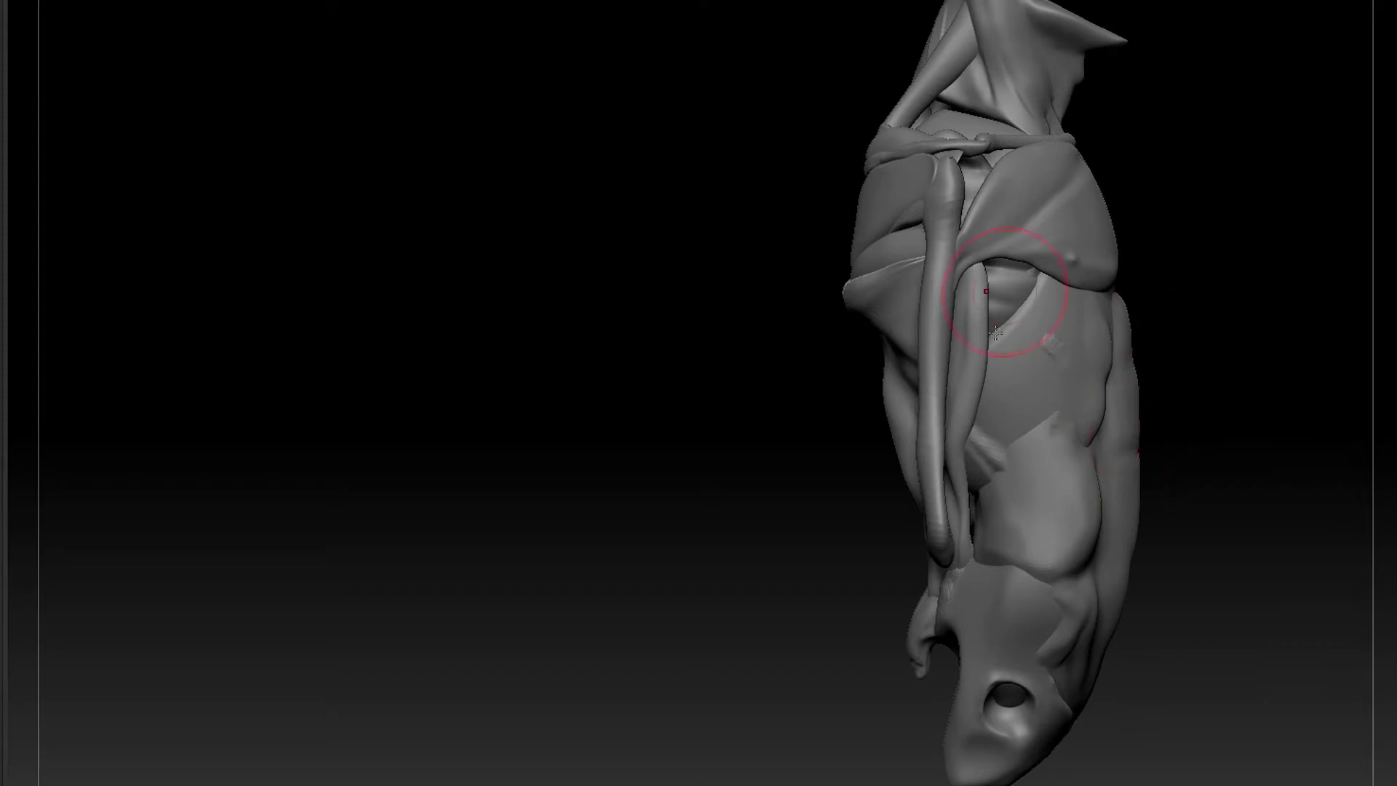
pyautogui.moveTo(1223, 359); pyautogui.dragTo(1077, 363)
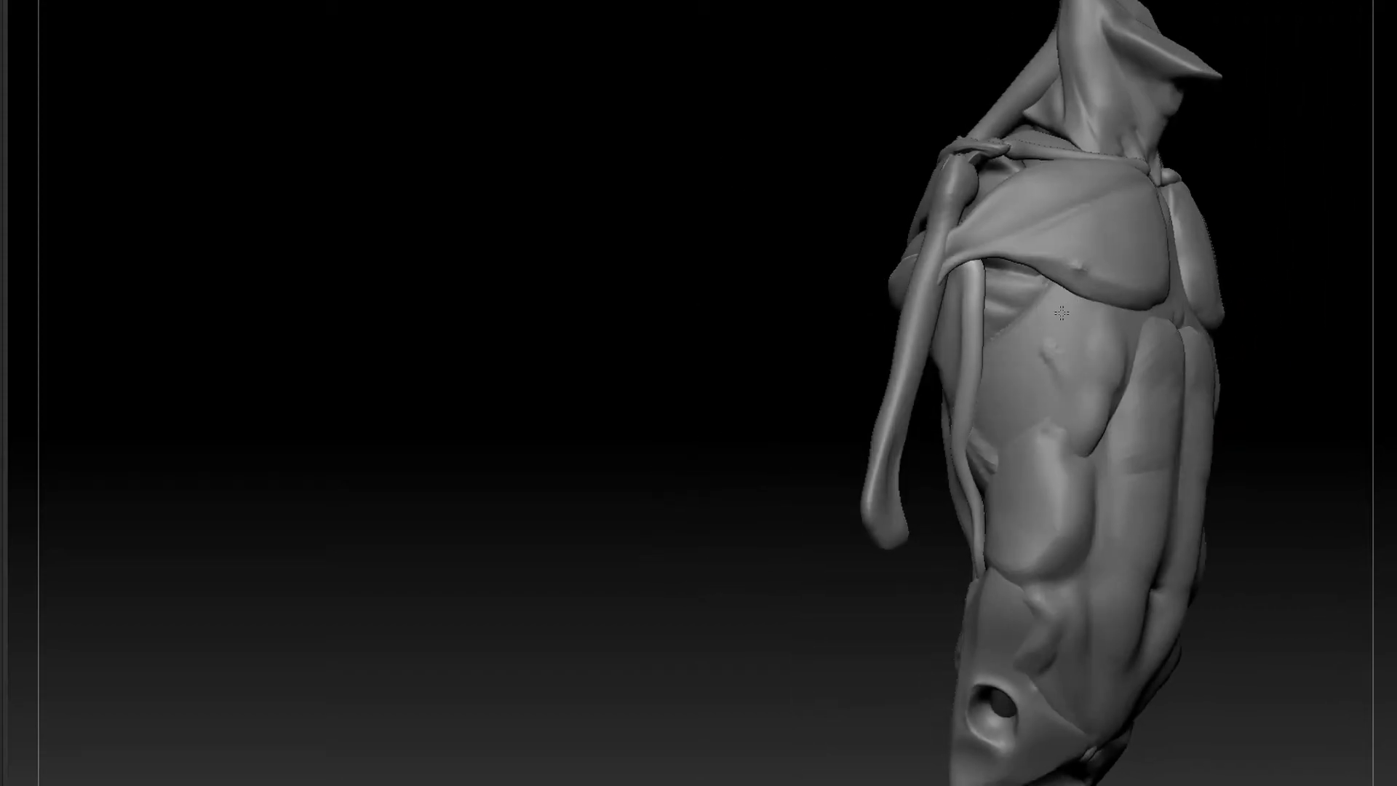
pyautogui.moveTo(895, 611); pyautogui.dragTo(1056, 552)
# Try to reshape the sheet's lower outer edges just above the pelvis
pyautogui.moveTo(992, 658)
pyautogui.keyDown('ctrl'); pyautogui.mouseDown(button='right')
pyautogui.moveTo(1029, 602)
pyautogui.moveTo(904, 470)
pyautogui.mouseUp(button='right'); pyautogui.keyUp('ctrl')
pyautogui.moveTo(1043, 600); pyautogui.dragTo(1008, 591)
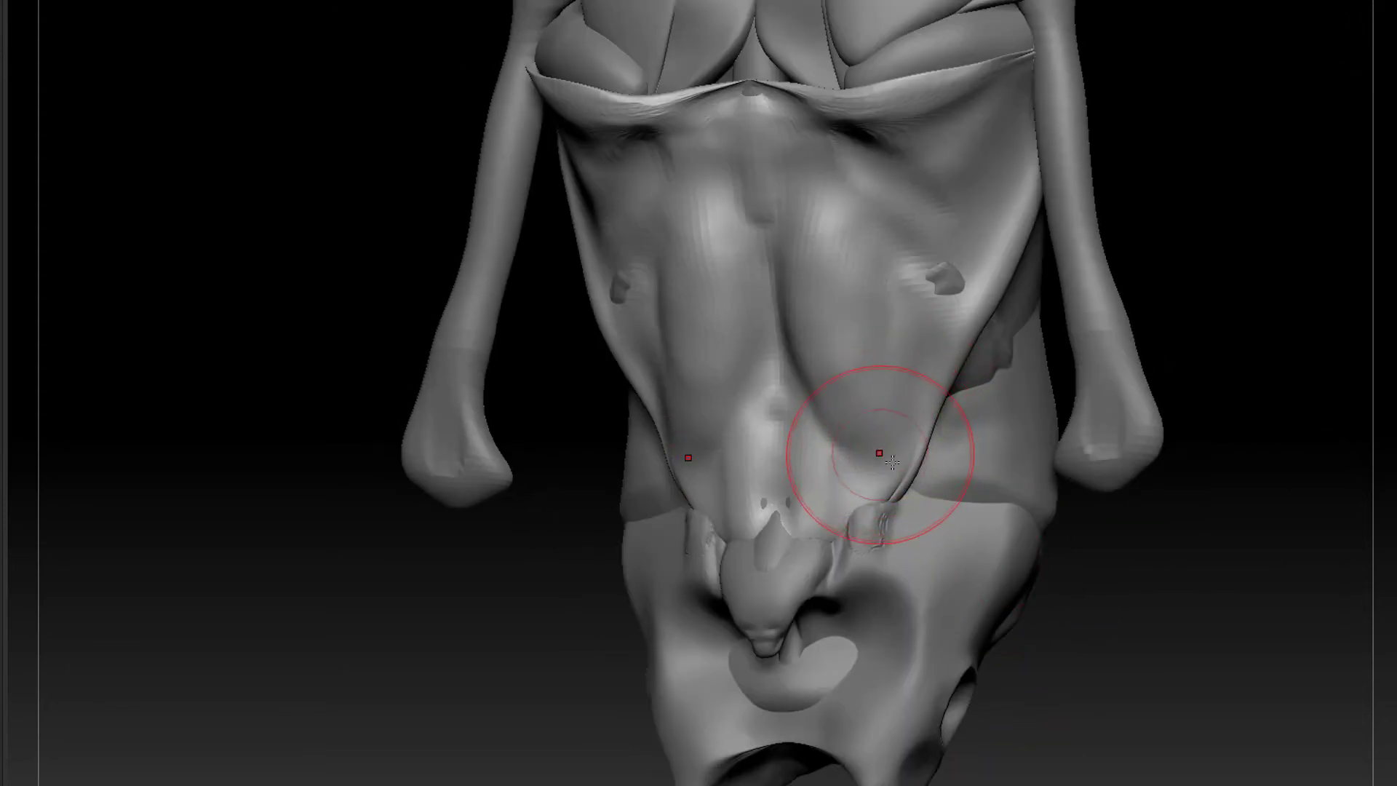
pyautogui.moveTo(879, 452)
pyautogui.mouseDown()
pyautogui.moveTo(889, 437)
pyautogui.moveTo(913, 445)
pyautogui.moveTo(899, 421)
pyautogui.moveTo(880, 455)
pyautogui.moveTo(901, 474)
pyautogui.mouseUp()
pyautogui.hotkey('ctrl', 'z')
# Mask the sheet's upper outer corners below the teres muscles and clear the mask
pyautogui.moveTo(1046, 651); pyautogui.dragTo(1099, 654)
pyautogui.keyDown('alt'); pyautogui.moveTo(1099, 654); pyautogui.dragTo(1121, 722); pyautogui.keyUp('alt')
pyautogui.moveTo(1192, 231); pyautogui.dragTo(1137, 208)
pyautogui.moveTo(1049, 145)
pyautogui.keyDown('ctrl'); pyautogui.mouseDown()
pyautogui.moveTo(925, 178)
pyautogui.moveTo(1022, 156)
pyautogui.moveTo(946, 200)
pyautogui.mouseUp(); pyautogui.keyUp('ctrl')
pyautogui.keyDown('ctrl'); pyautogui.moveTo(1267, 255); pyautogui.dragTo(1212, 502); pyautogui.keyUp('ctrl')
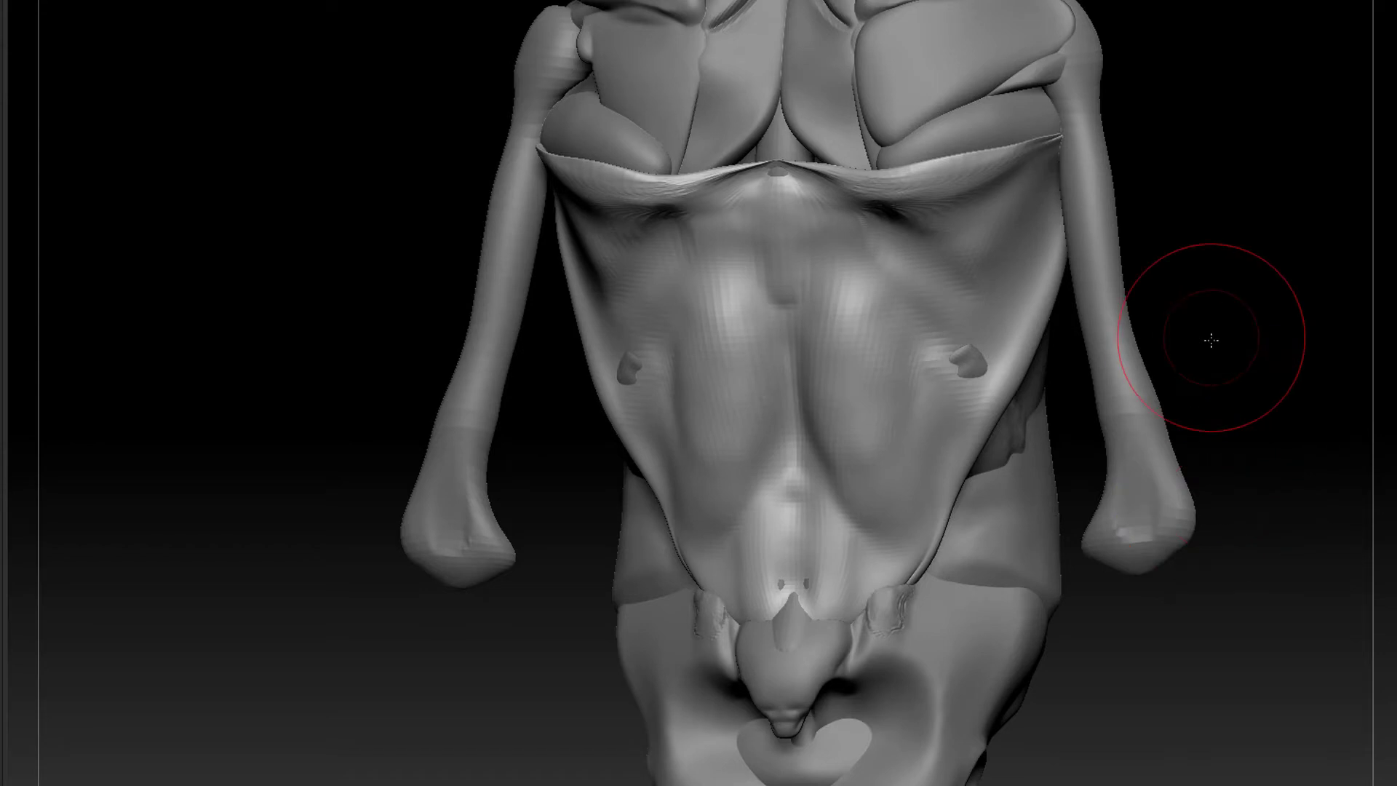
# Build up uneven muscle forms along the outer sides of the spinal muscles and carve creases into them
pyautogui.keyDown('shift'); pyautogui.moveTo(1211, 340); pyautogui.dragTo(1147, 325); pyautogui.keyUp('shift')
pyautogui.keyDown('alt'); pyautogui.moveTo(1204, 288); pyautogui.dragTo(1209, 254); pyautogui.keyUp('alt')
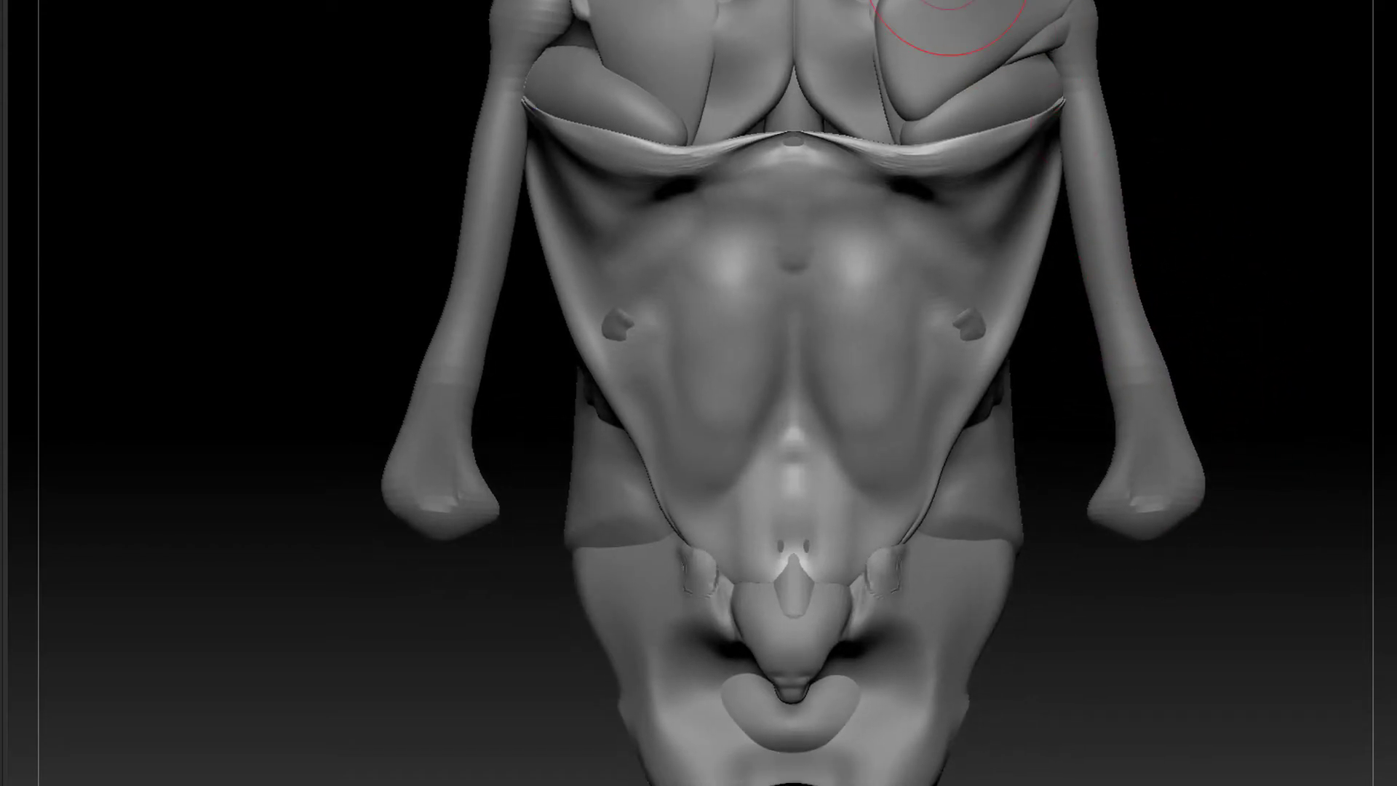
pyautogui.moveTo(858, 251)
pyautogui.mouseDown()
pyautogui.moveTo(880, 255)
pyautogui.moveTo(935, 360)
pyautogui.moveTo(943, 480)
pyautogui.moveTo(928, 476)
pyautogui.moveTo(917, 379)
pyautogui.moveTo(932, 460)
pyautogui.mouseUp()
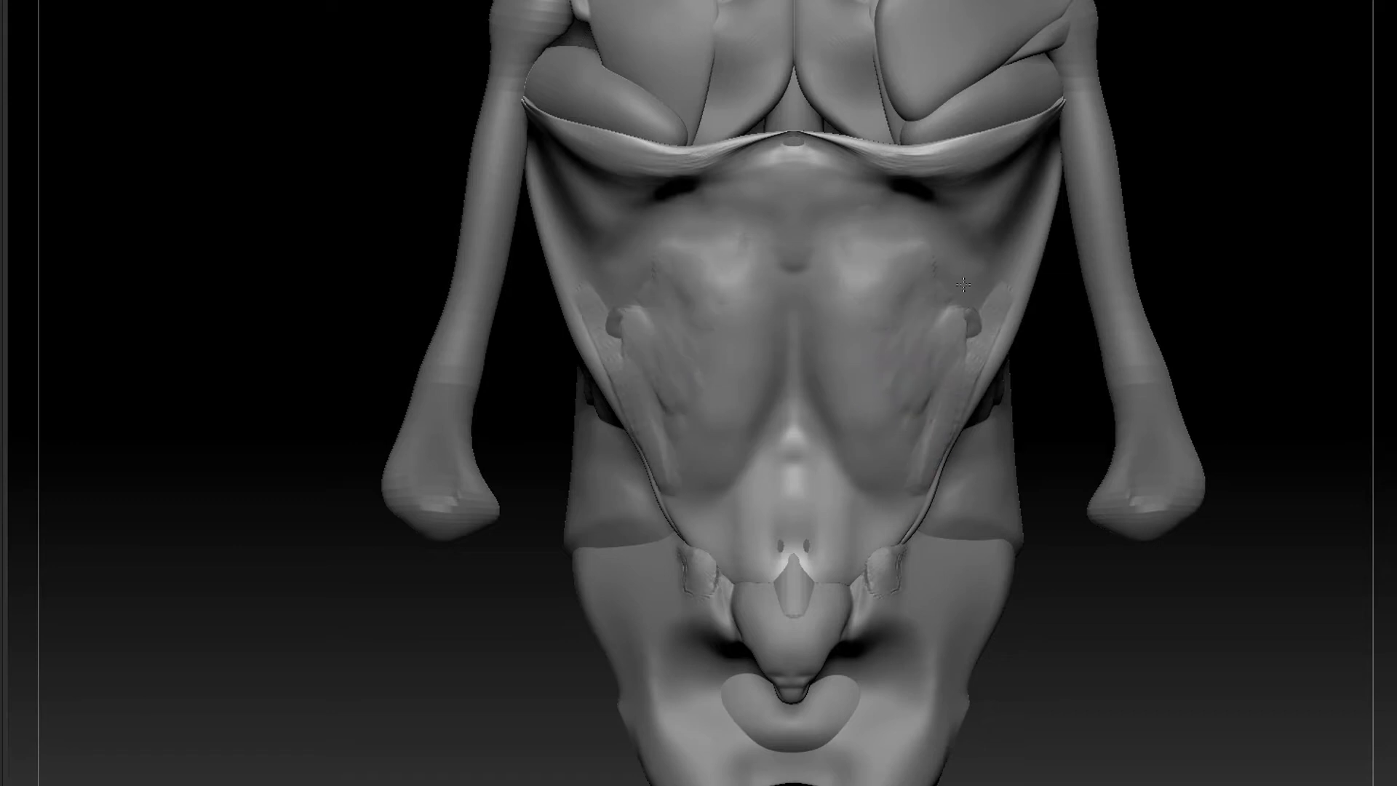
pyautogui.press('b')
pyautogui.press('d')
pyautogui.click(1275, 432)
pyautogui.moveTo(884, 298); pyautogui.dragTo(873, 186)
# Carve diagonal fibre grooves across the sheet's outer sides toward the spine and blend them into the surface
pyautogui.keyDown('alt'); pyautogui.moveTo(1154, 218); pyautogui.dragTo(1092, 193); pyautogui.keyUp('alt')
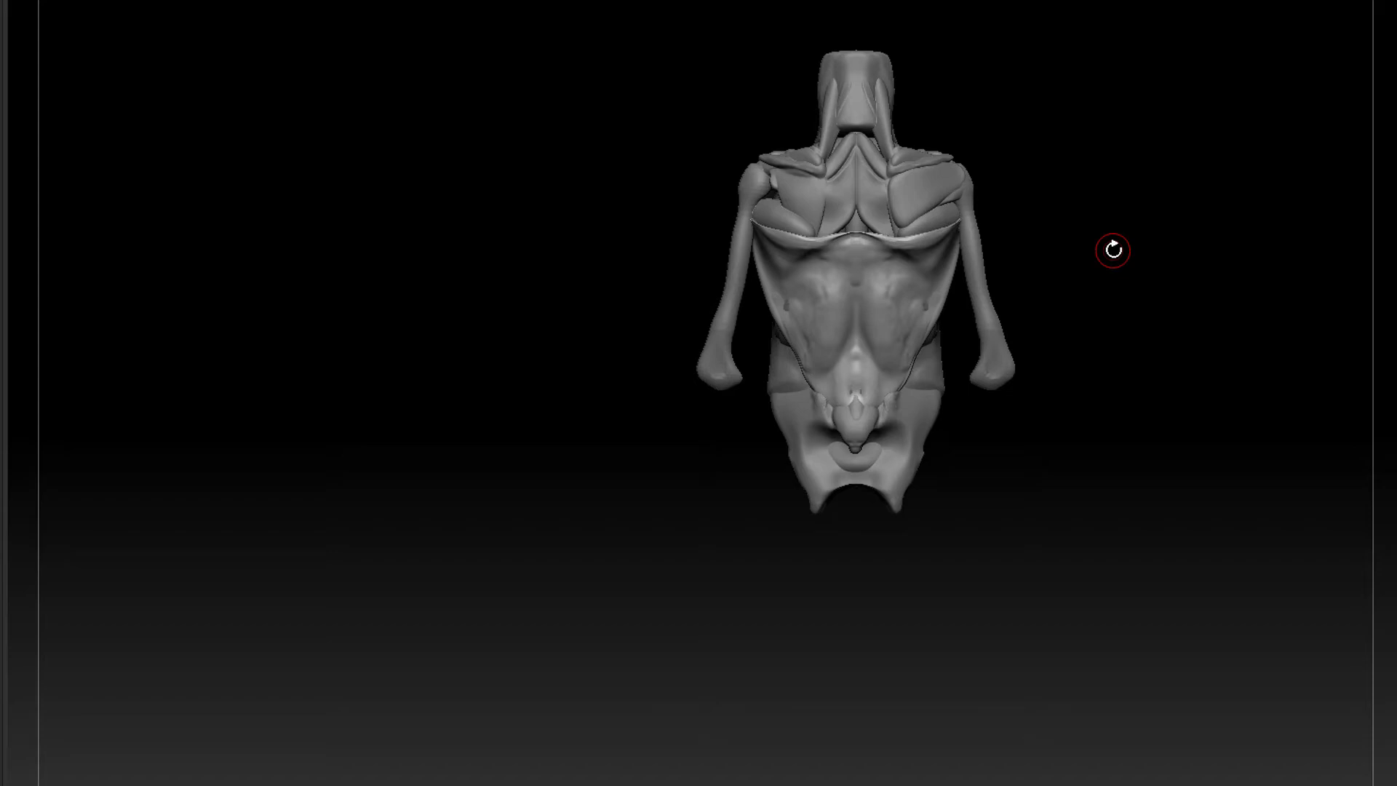
pyautogui.keyDown('alt'); pyautogui.moveTo(1140, 342); pyautogui.dragTo(1085, 482); pyautogui.keyUp('alt')
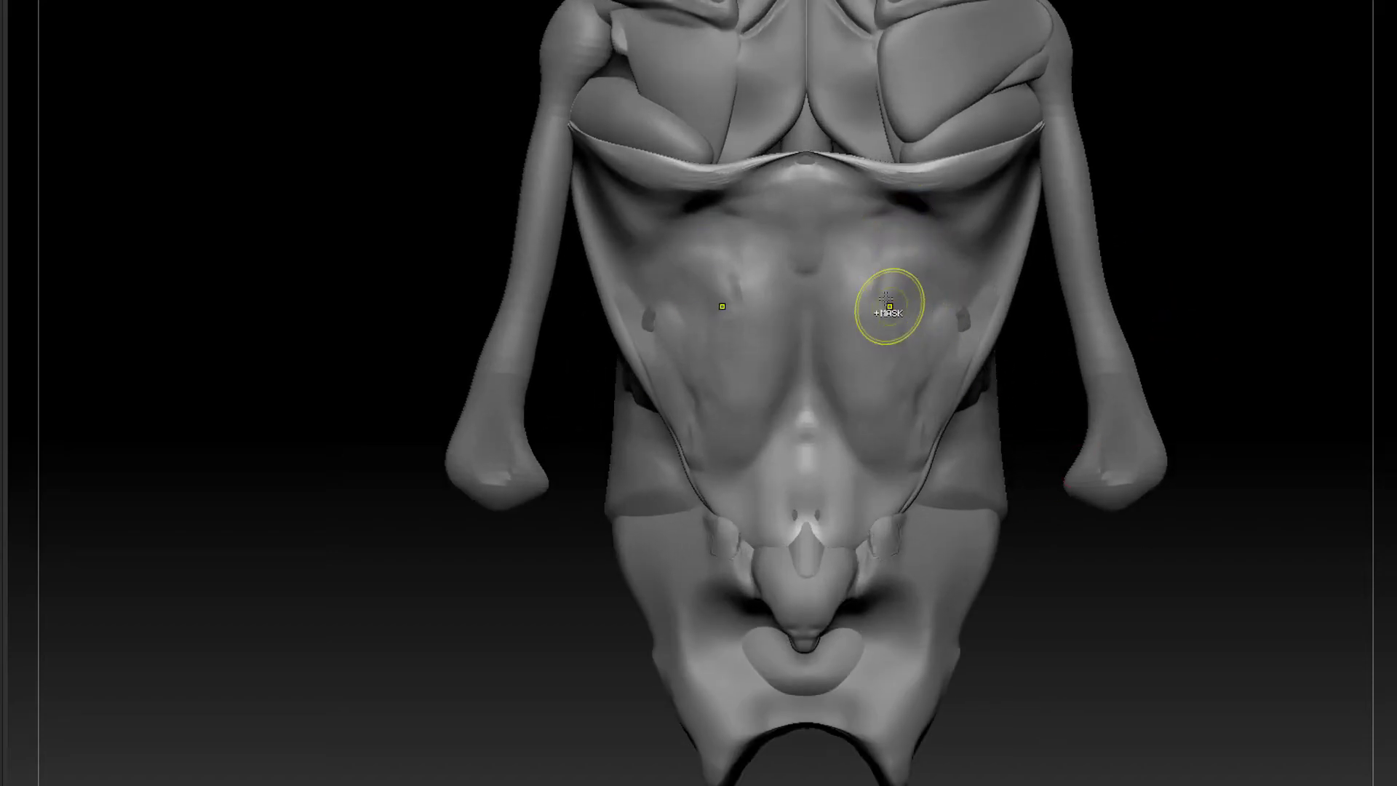
pyautogui.moveTo(905, 240)
pyautogui.keyDown('ctrl'); pyautogui.mouseDown()
pyautogui.moveTo(902, 286)
pyautogui.moveTo(943, 393)
pyautogui.moveTo(932, 421)
pyautogui.mouseUp(); pyautogui.keyUp('ctrl')
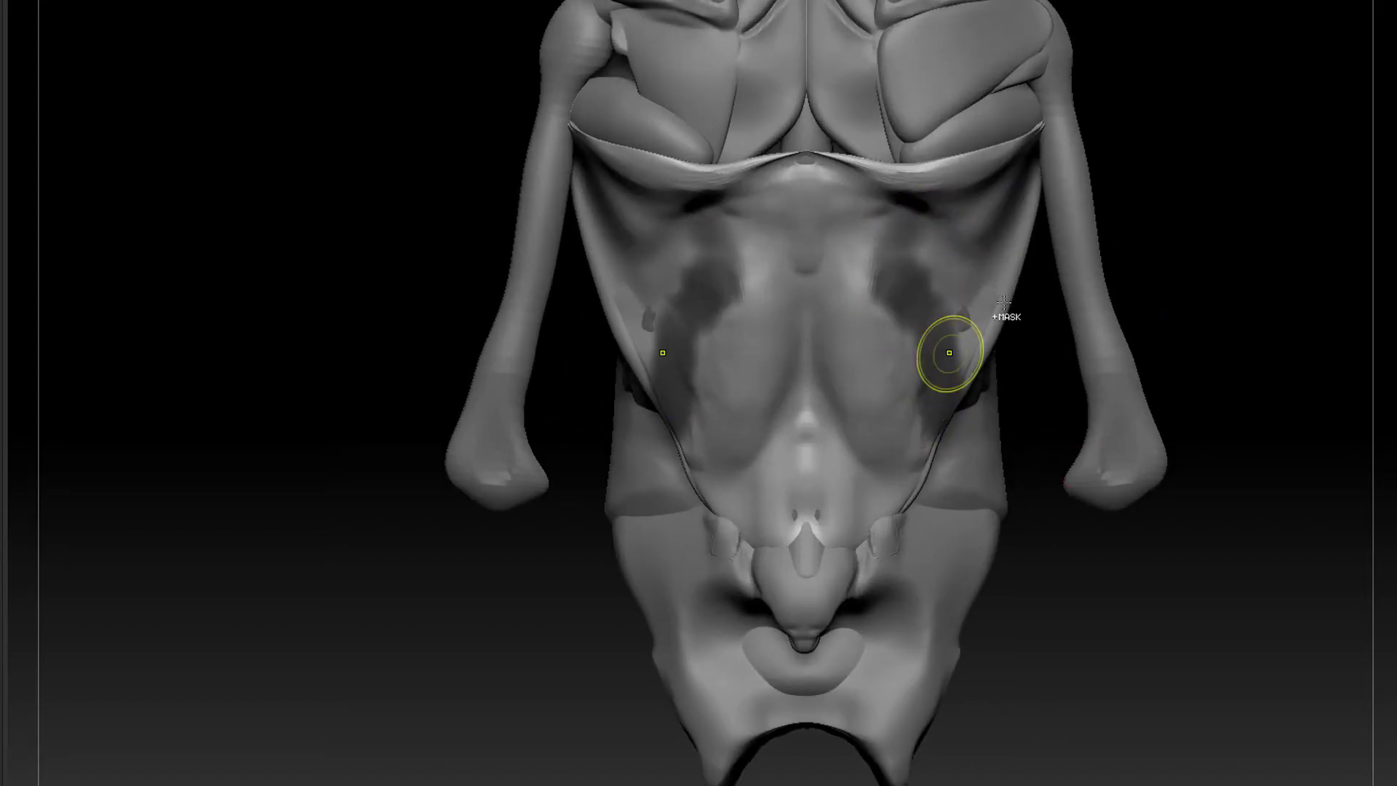
pyautogui.keyDown('ctrl'); pyautogui.moveTo(1011, 302); pyautogui.dragTo(1029, 311); pyautogui.keyUp('ctrl')
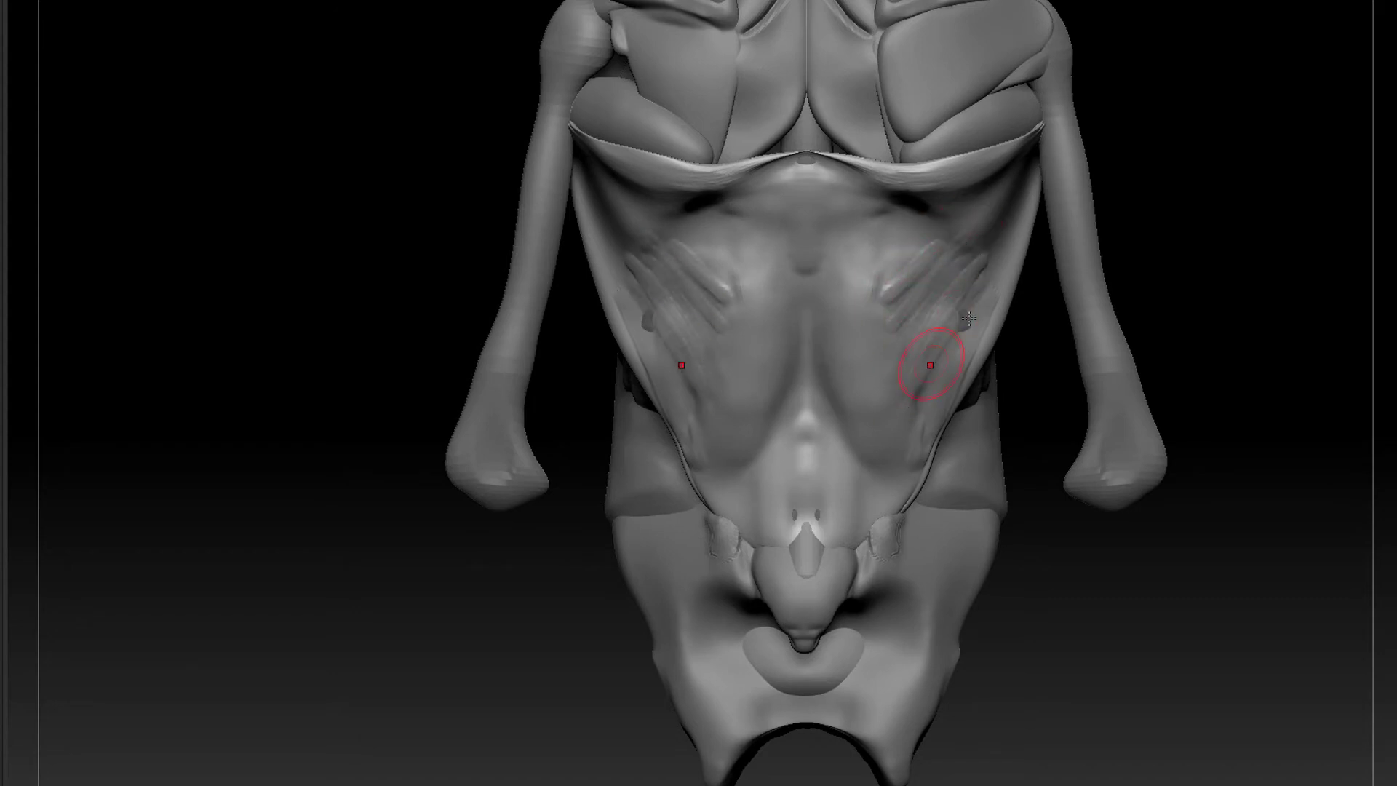
pyautogui.moveTo(969, 319); pyautogui.dragTo(916, 444)
pyautogui.keyDown('alt'); pyautogui.moveTo(1186, 279); pyautogui.dragTo(1158, 219); pyautogui.keyUp('alt')
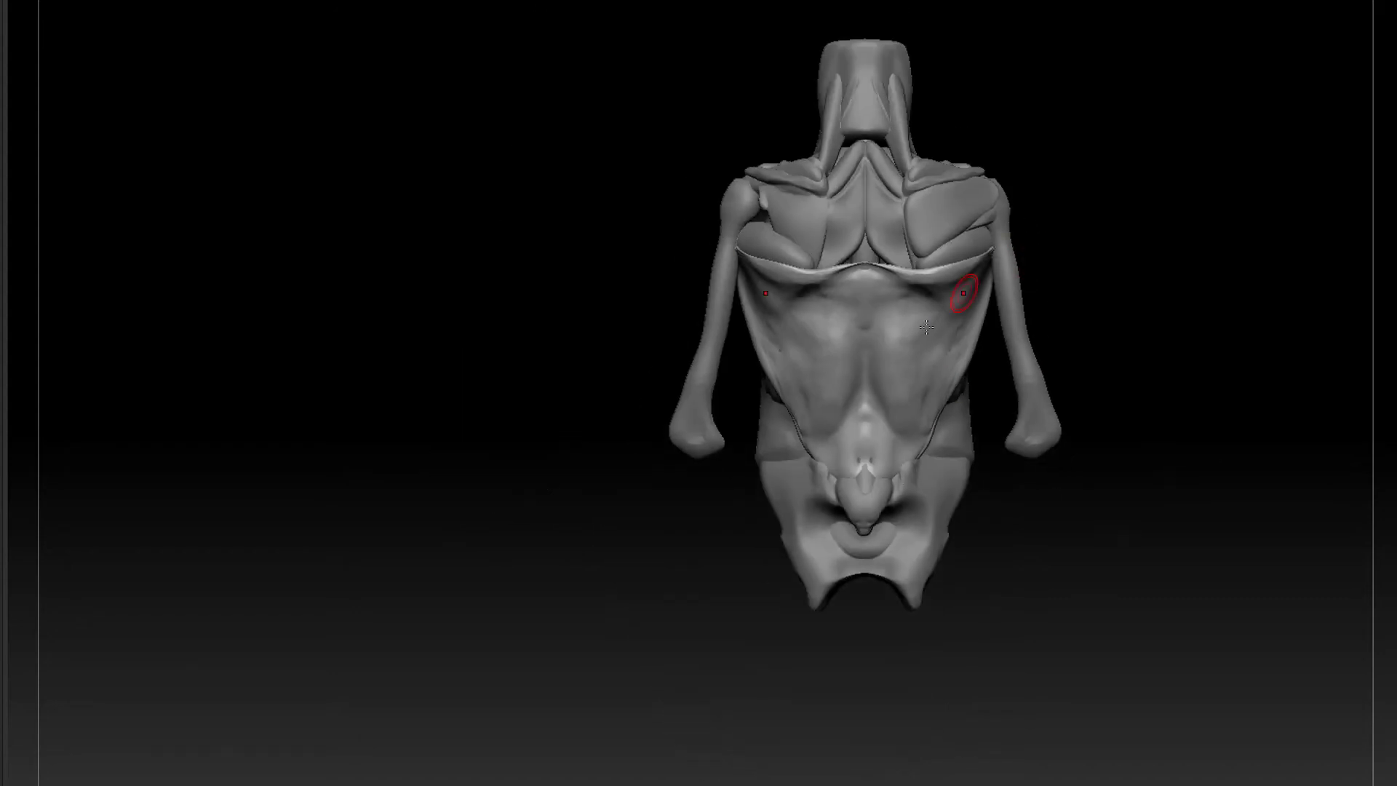
# Mask the sheet's fleshy side areas around the diamond-shaped lumbar region and its edge below the armpit, and clear the masks
pyautogui.moveTo(982, 359); pyautogui.dragTo(1190, 502, button='right')
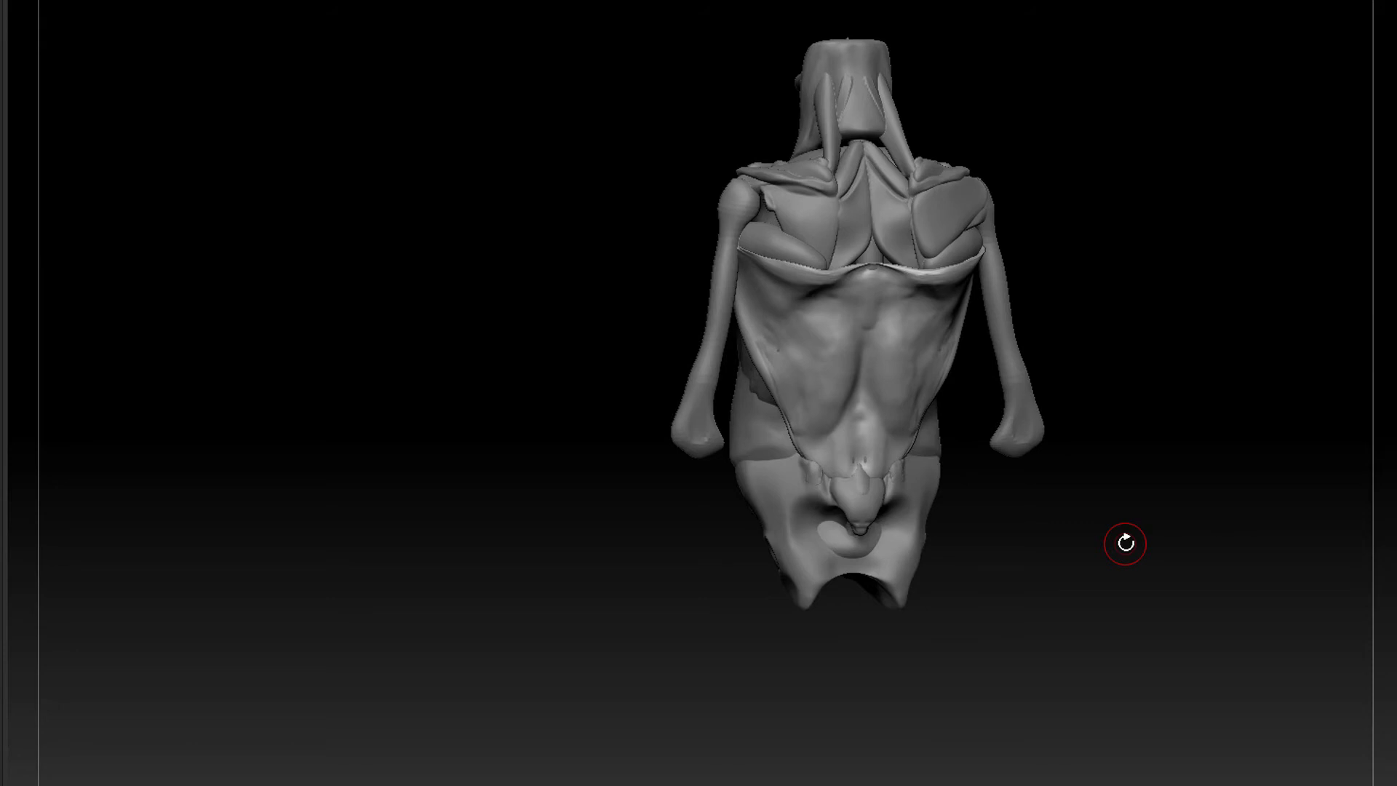
pyautogui.moveTo(1125, 543)
pyautogui.mouseDown(button='right')
pyautogui.moveTo(1098, 533)
pyautogui.moveTo(1157, 599)
pyautogui.moveTo(1069, 588)
pyautogui.moveTo(1067, 432)
pyautogui.mouseUp(button='right')
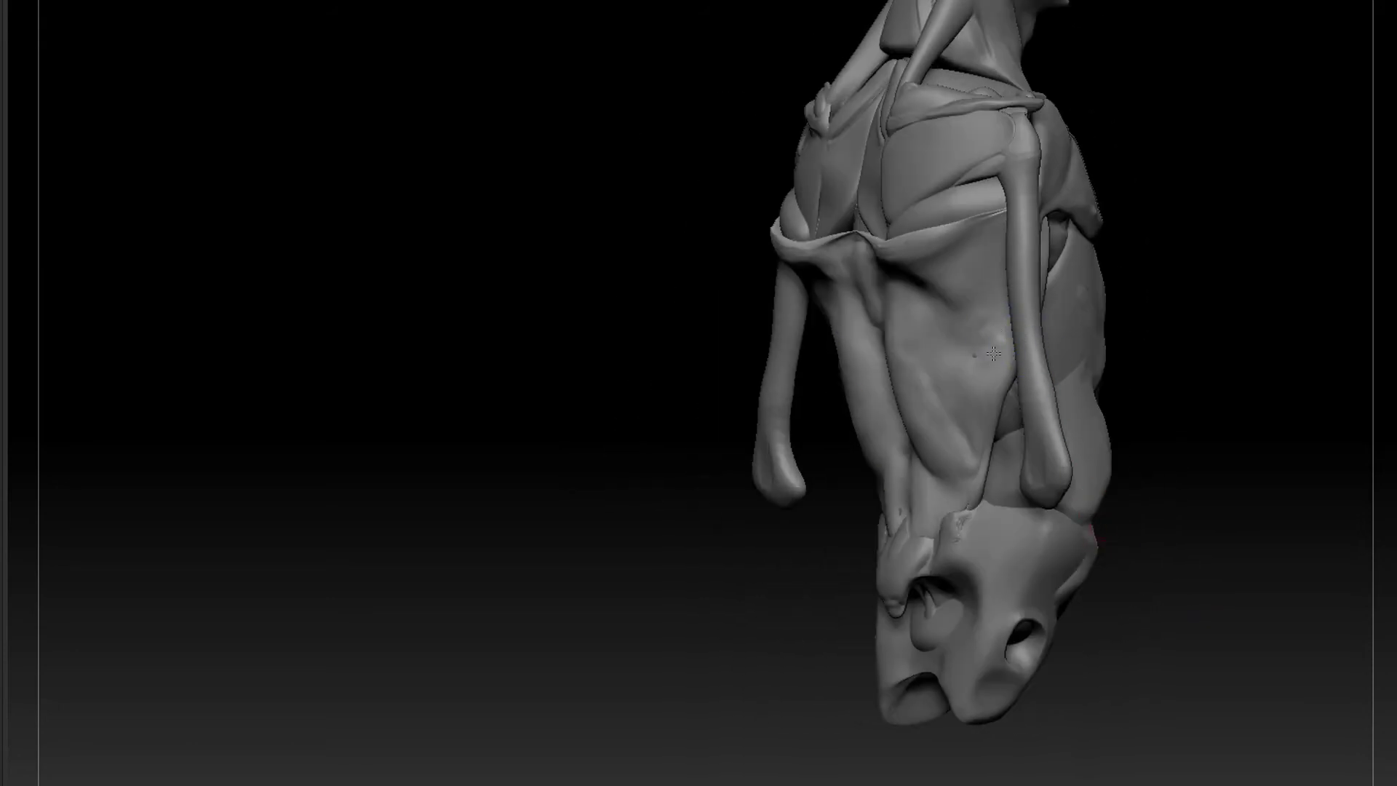
pyautogui.moveTo(994, 354); pyautogui.dragTo(1139, 378, button='right')
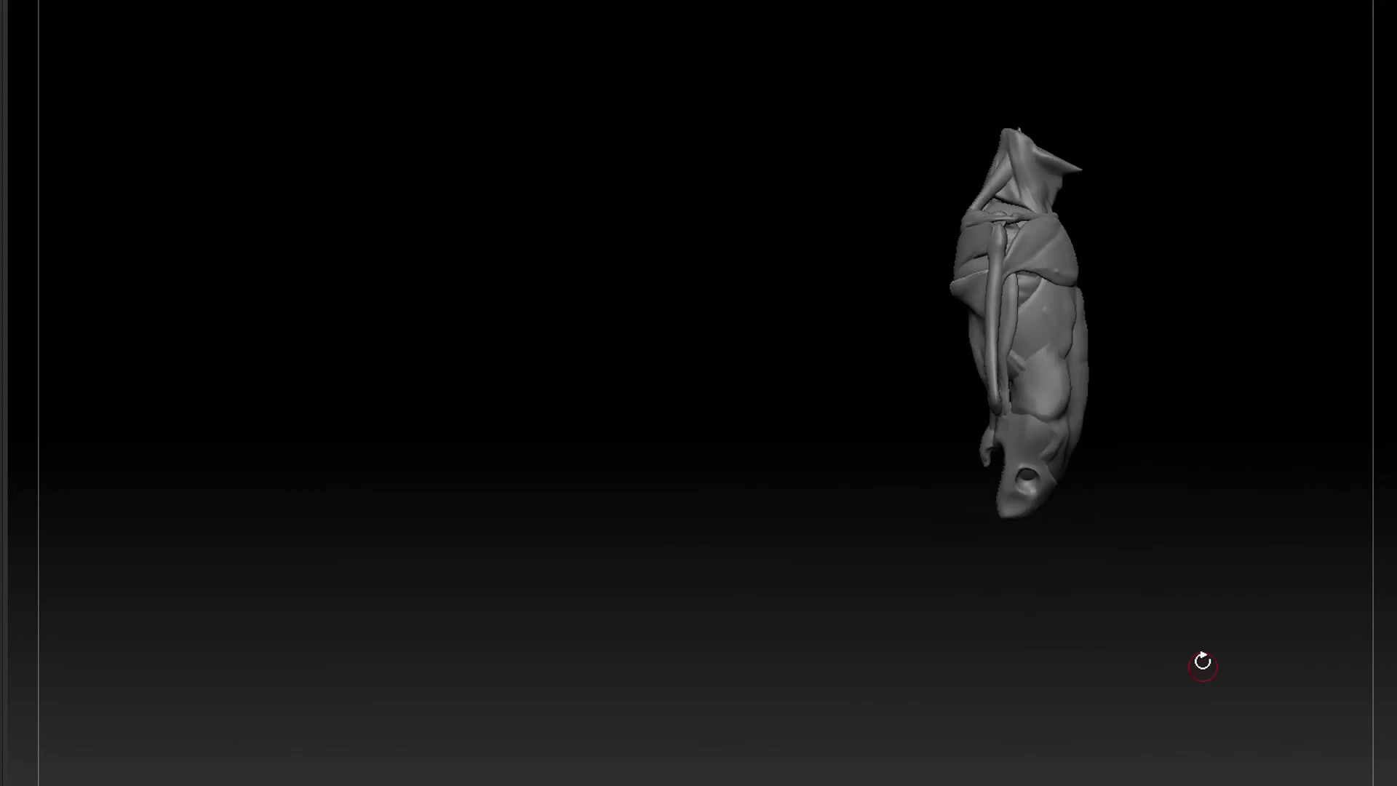
pyautogui.moveTo(1202, 662); pyautogui.dragTo(1326, 626, button='right')
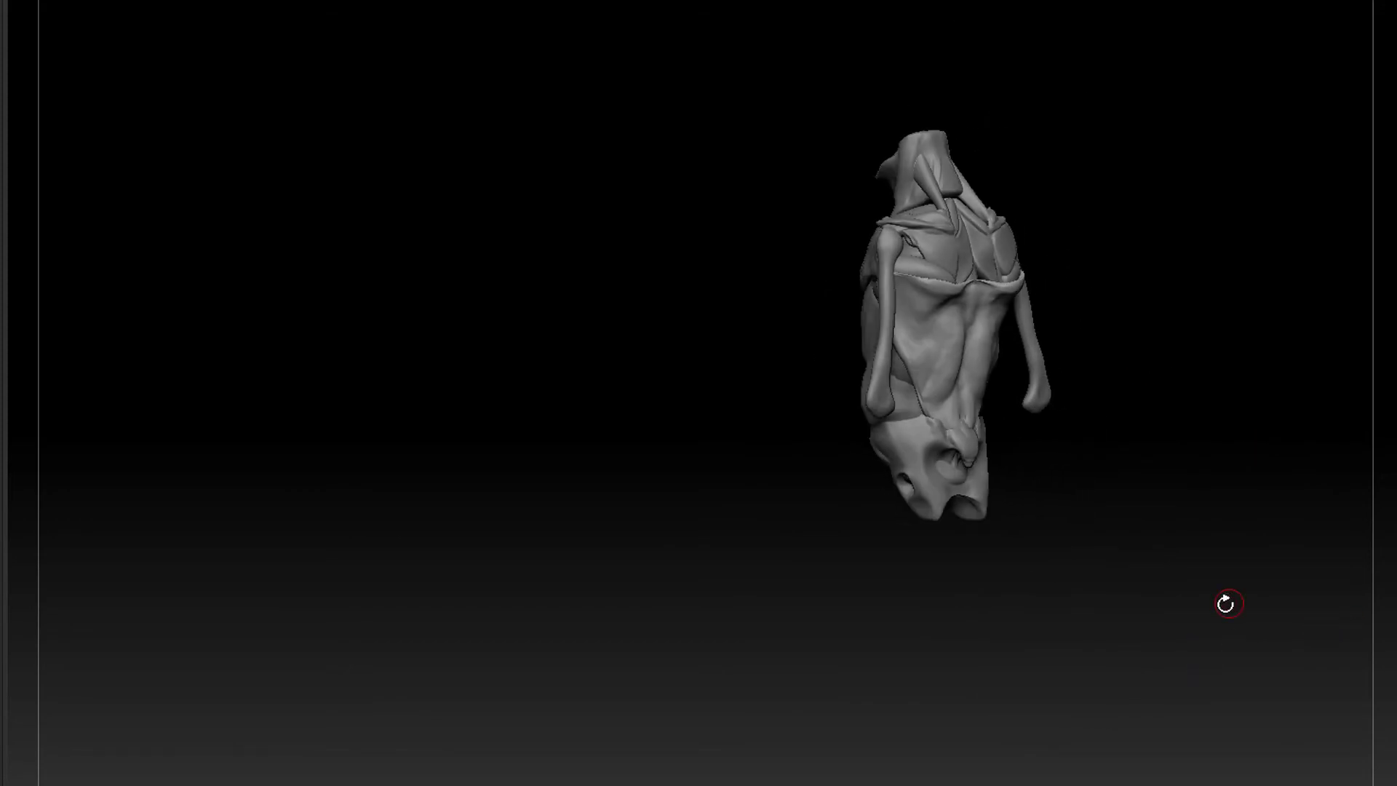
pyautogui.moveTo(1227, 603); pyautogui.dragTo(1145, 549, button='right')
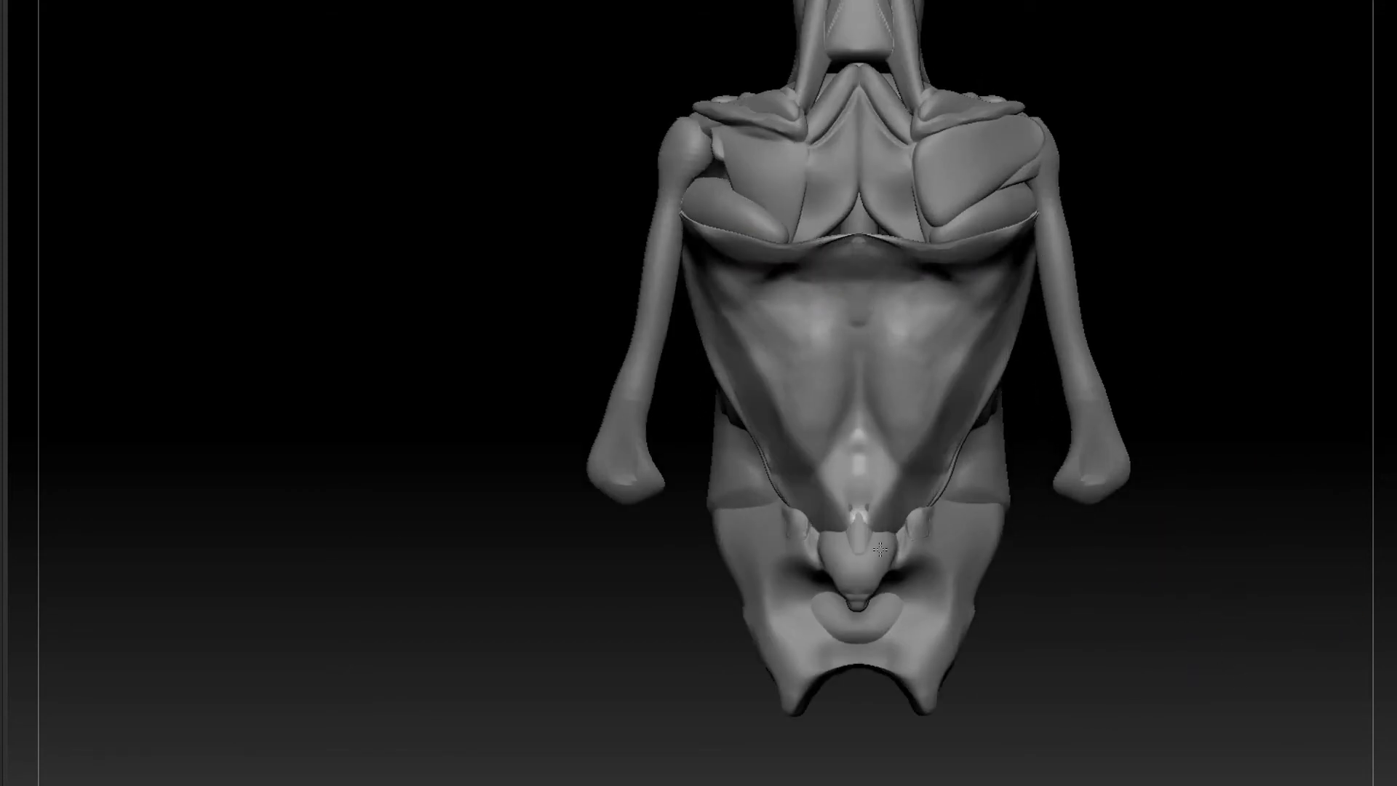
pyautogui.moveTo(888, 509)
pyautogui.keyDown('ctrl'); pyautogui.mouseDown()
pyautogui.moveTo(999, 290)
pyautogui.moveTo(890, 306)
pyautogui.moveTo(919, 430)
pyautogui.mouseUp(); pyautogui.keyUp('ctrl')
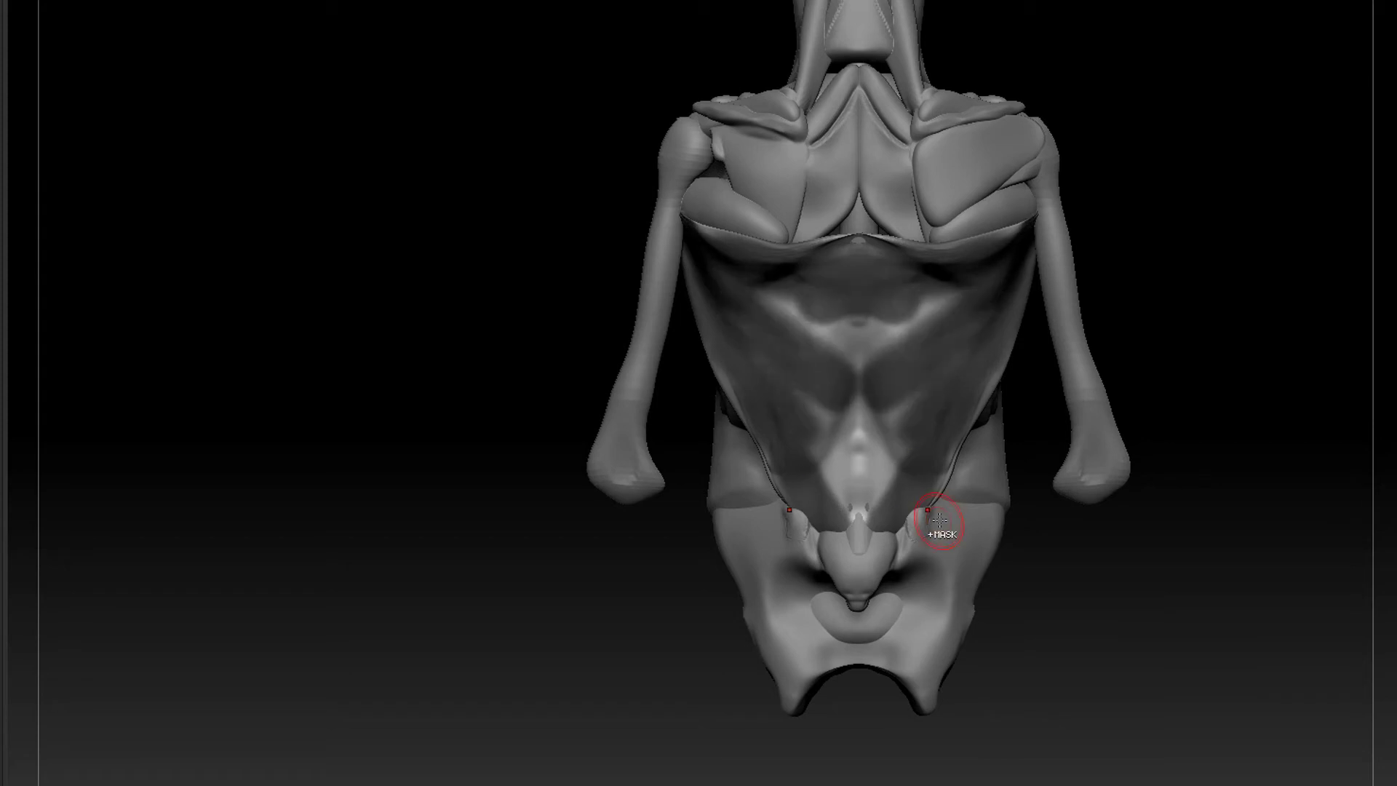
pyautogui.keyDown('ctrl'); pyautogui.moveTo(1209, 317); pyautogui.dragTo(1201, 396); pyautogui.keyUp('ctrl')
pyautogui.moveTo(1201, 396); pyautogui.dragTo(1041, 332, button='right')
pyautogui.keyDown('ctrl'); pyautogui.moveTo(768, 238); pyautogui.dragTo(768, 278); pyautogui.keyUp('ctrl')
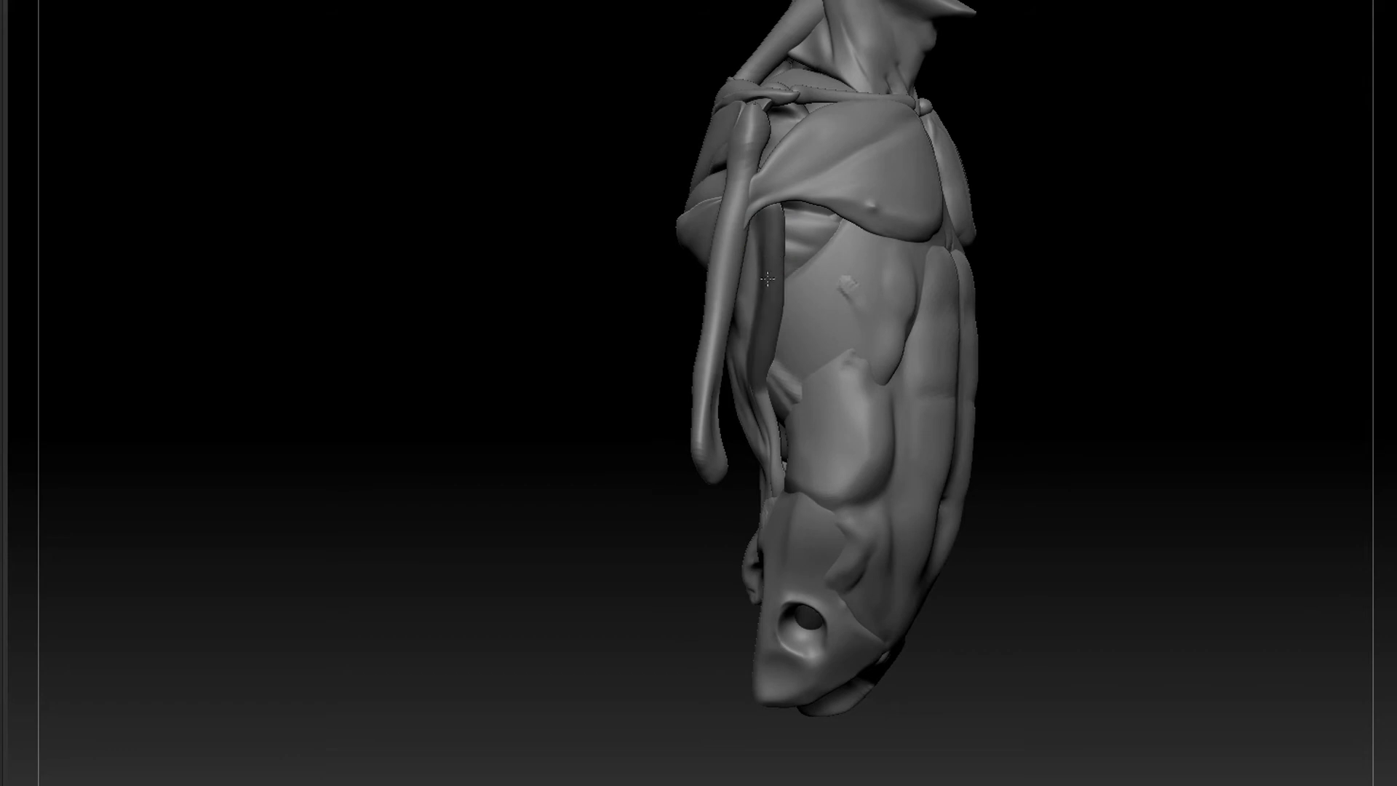
pyautogui.keyDown('ctrl'); pyautogui.moveTo(1128, 352); pyautogui.dragTo(1118, 462); pyautogui.keyUp('ctrl')
# Select the rib cage and push its surface outward beneath the chest muscle, in front of the latissimus edge
pyautogui.keyDown('ctrl'); pyautogui.moveTo(1117, 461); pyautogui.dragTo(854, 241, button='right'); pyautogui.keyUp('ctrl')
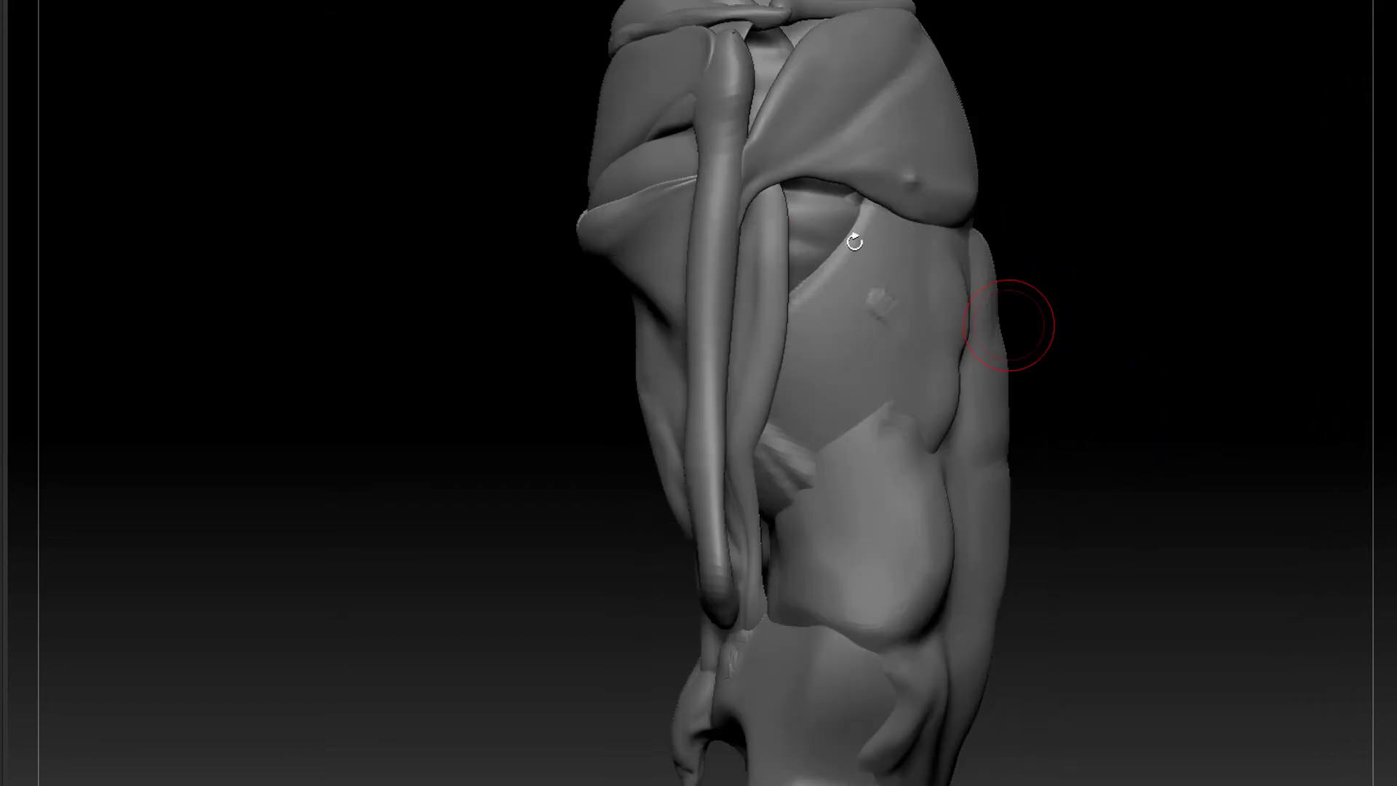
pyautogui.keyDown('alt'); pyautogui.click(812, 230); pyautogui.keyUp('alt')
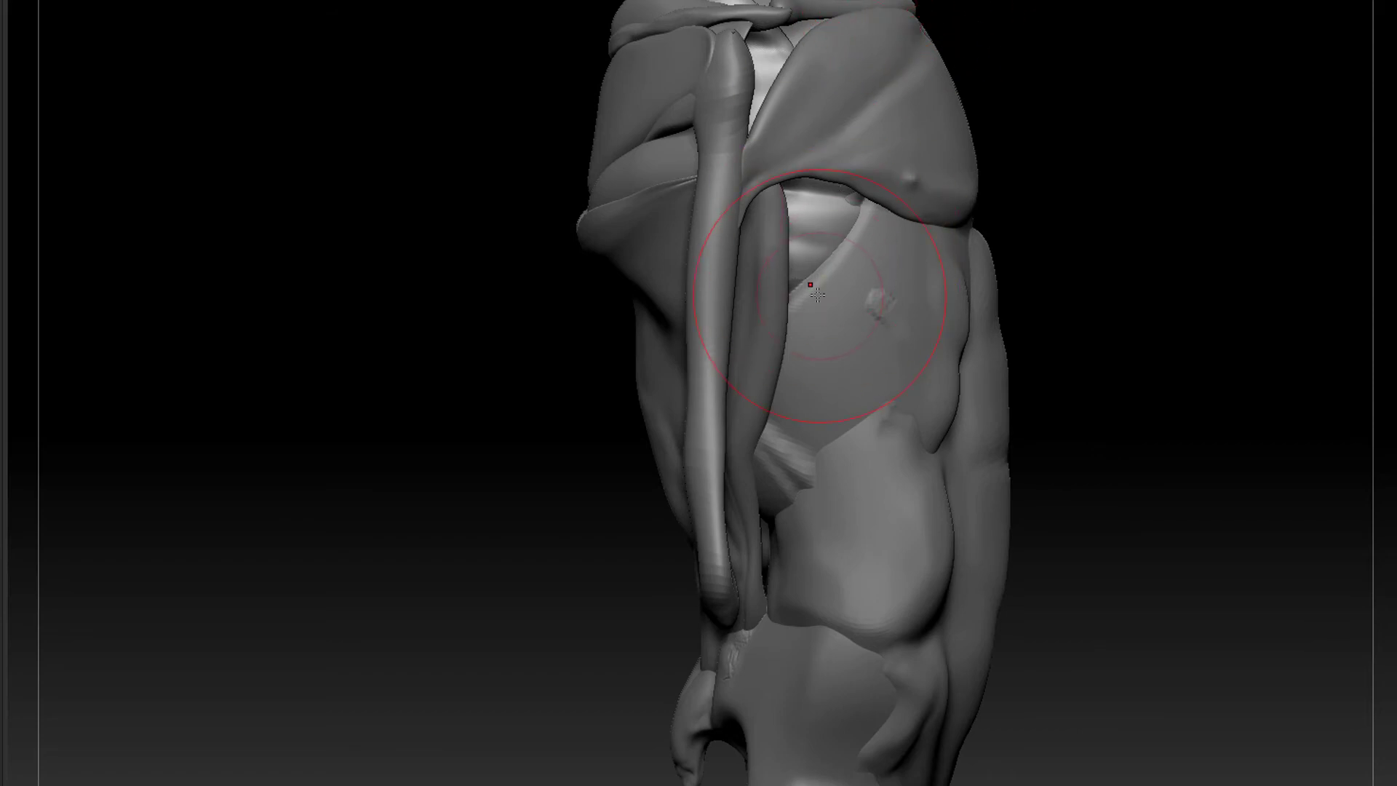
pyautogui.moveTo(817, 270)
pyautogui.mouseDown()
pyautogui.moveTo(837, 233)
pyautogui.moveTo(821, 298)
pyautogui.moveTo(848, 273)
pyautogui.mouseUp()
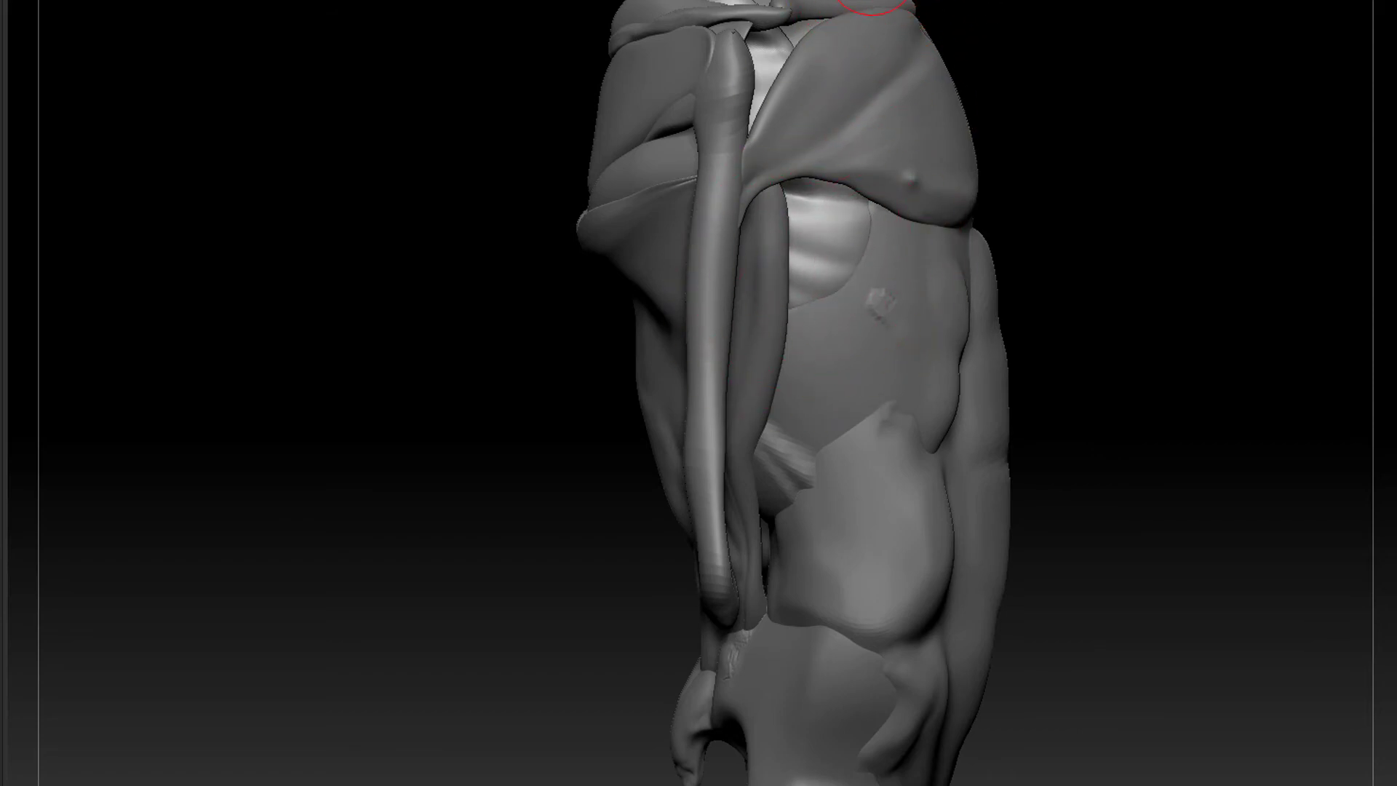
# Carve the grooves between the exposed ribs with the Dam Standard brush and reselect the latissimus sheet
pyautogui.press('b')
pyautogui.press('d')
pyautogui.press('s')
pyautogui.moveTo(848, 233)
pyautogui.mouseDown()
pyautogui.moveTo(744, 232)
pyautogui.moveTo(684, 206)
pyautogui.mouseUp()
pyautogui.keyDown('alt'); pyautogui.click(780, 245); pyautogui.keyUp('alt')
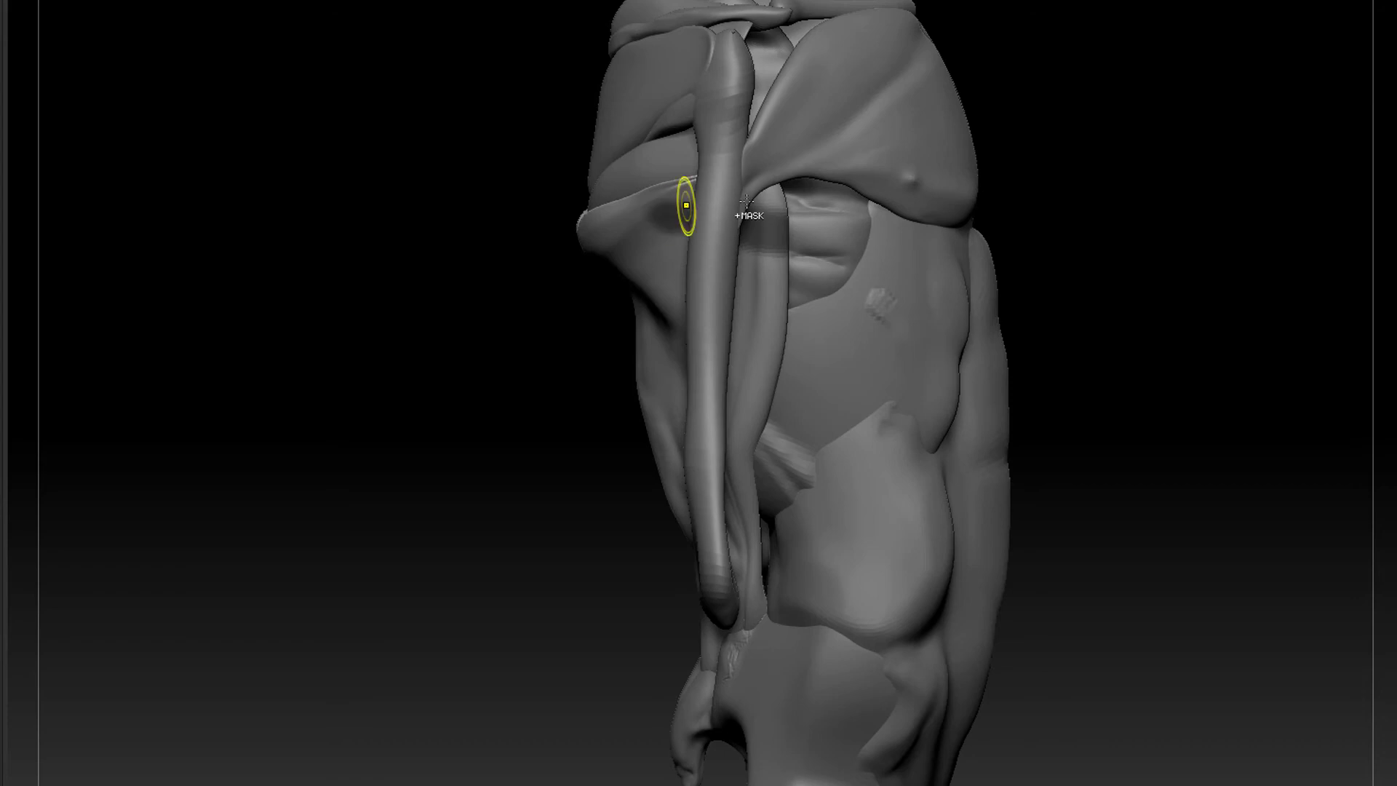
# Reshape the sheet beneath the armpits at a lower subdivision level, restore the higher level and smooth the surface
pyautogui.moveTo(1107, 251)
pyautogui.keyDown('ctrl'); pyautogui.mouseDown()
pyautogui.moveTo(1224, 421)
pyautogui.moveTo(1186, 400)
pyautogui.moveTo(1113, 402)
pyautogui.moveTo(1170, 377)
pyautogui.moveTo(1090, 375)
pyautogui.moveTo(908, 197)
pyautogui.moveTo(860, 65)
pyautogui.moveTo(910, 109)
pyautogui.mouseUp(); pyautogui.keyUp('ctrl')
pyautogui.hotkey('shift', 'd')
pyautogui.moveTo(755, 219)
pyautogui.mouseDown()
pyautogui.moveTo(748, 263)
pyautogui.moveTo(758, 250)
pyautogui.mouseUp()
pyautogui.press('d')
pyautogui.keyDown('shift'); pyautogui.moveTo(864, 203); pyautogui.dragTo(837, 211); pyautogui.keyUp('shift')
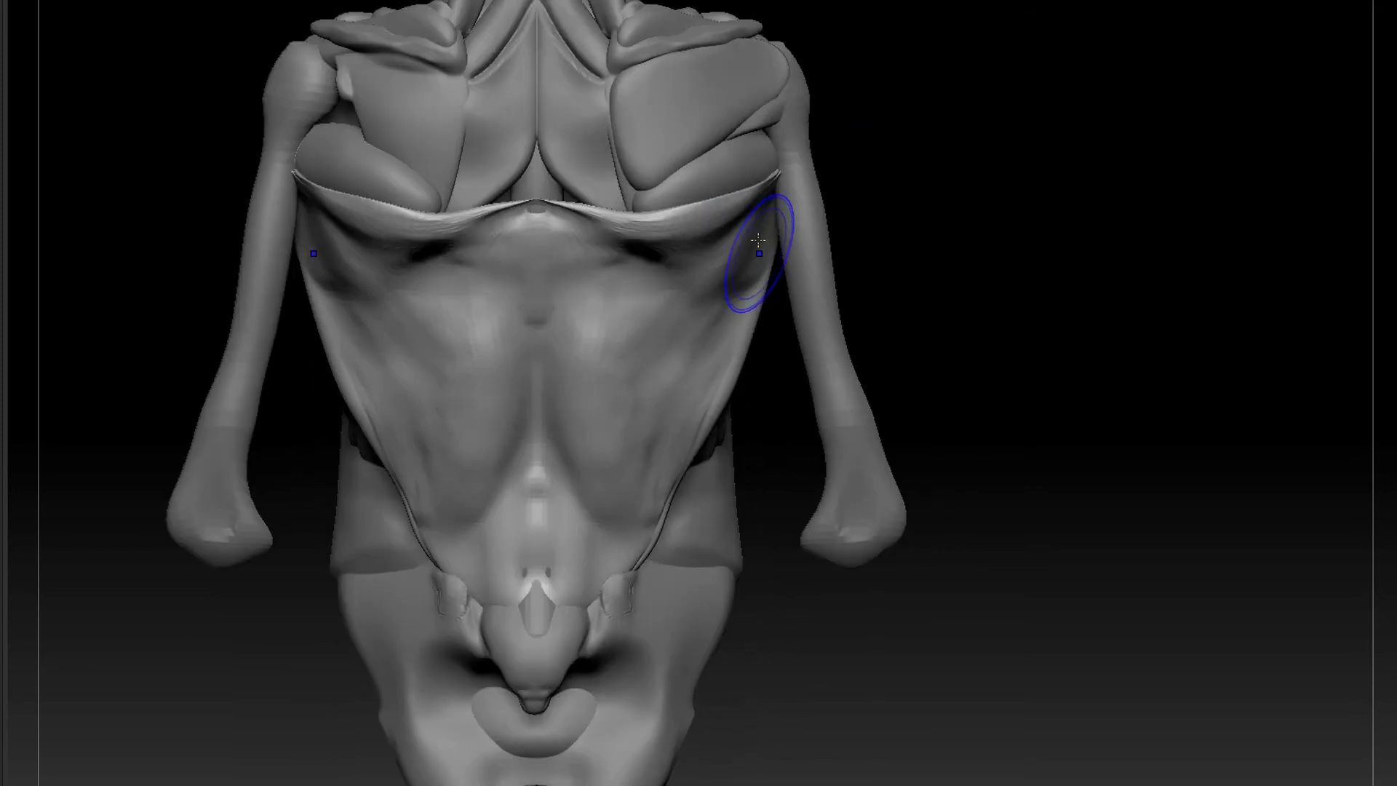
pyautogui.moveTo(890, 257)
pyautogui.mouseDown()
pyautogui.moveTo(711, 264)
pyautogui.moveTo(936, 225)
pyautogui.moveTo(1083, 320)
pyautogui.mouseUp()
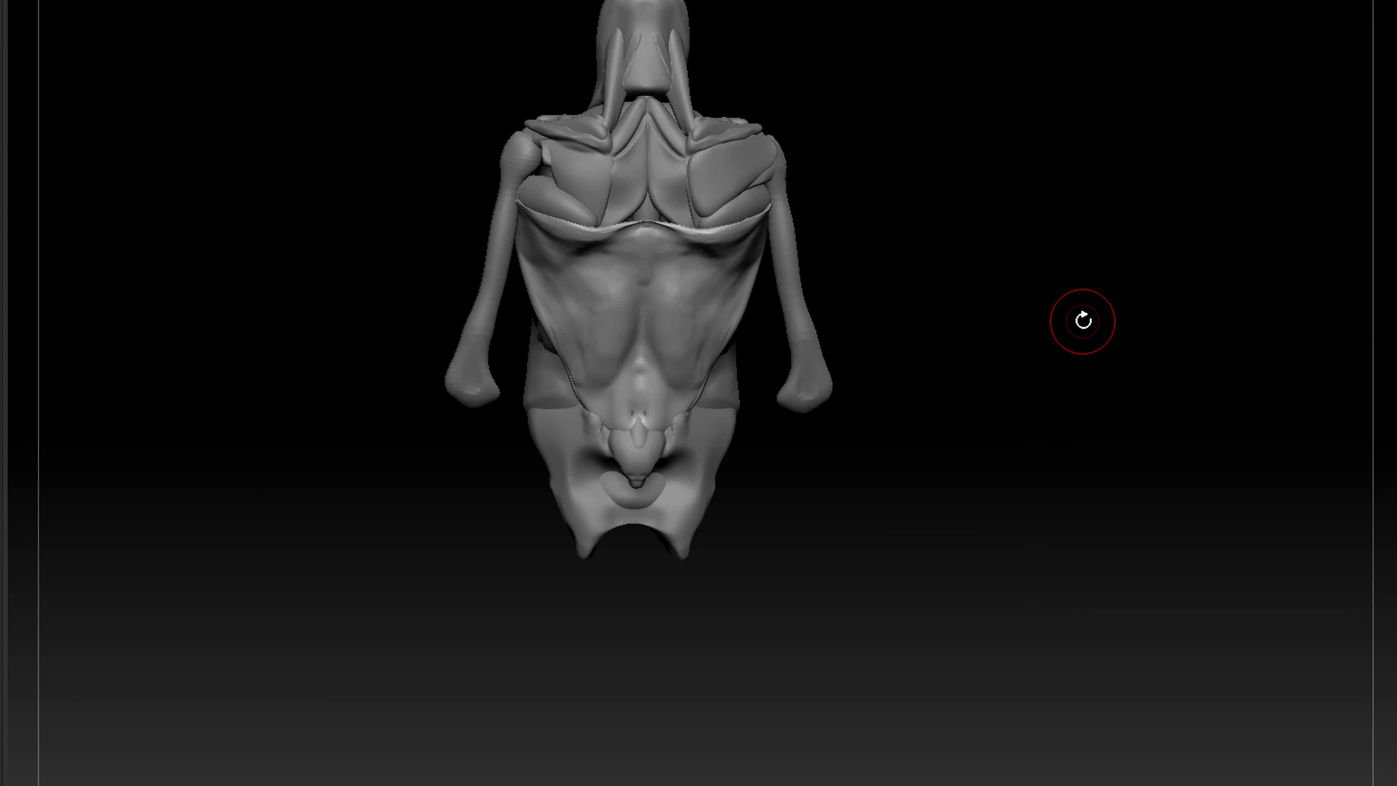
# Adjust the latissimus sheet's front edge beneath the armpit, just behind the upper arm bone
pyautogui.moveTo(1084, 320)
pyautogui.mouseDown()
pyautogui.moveTo(1123, 487)
pyautogui.moveTo(1084, 603)
pyautogui.mouseUp()
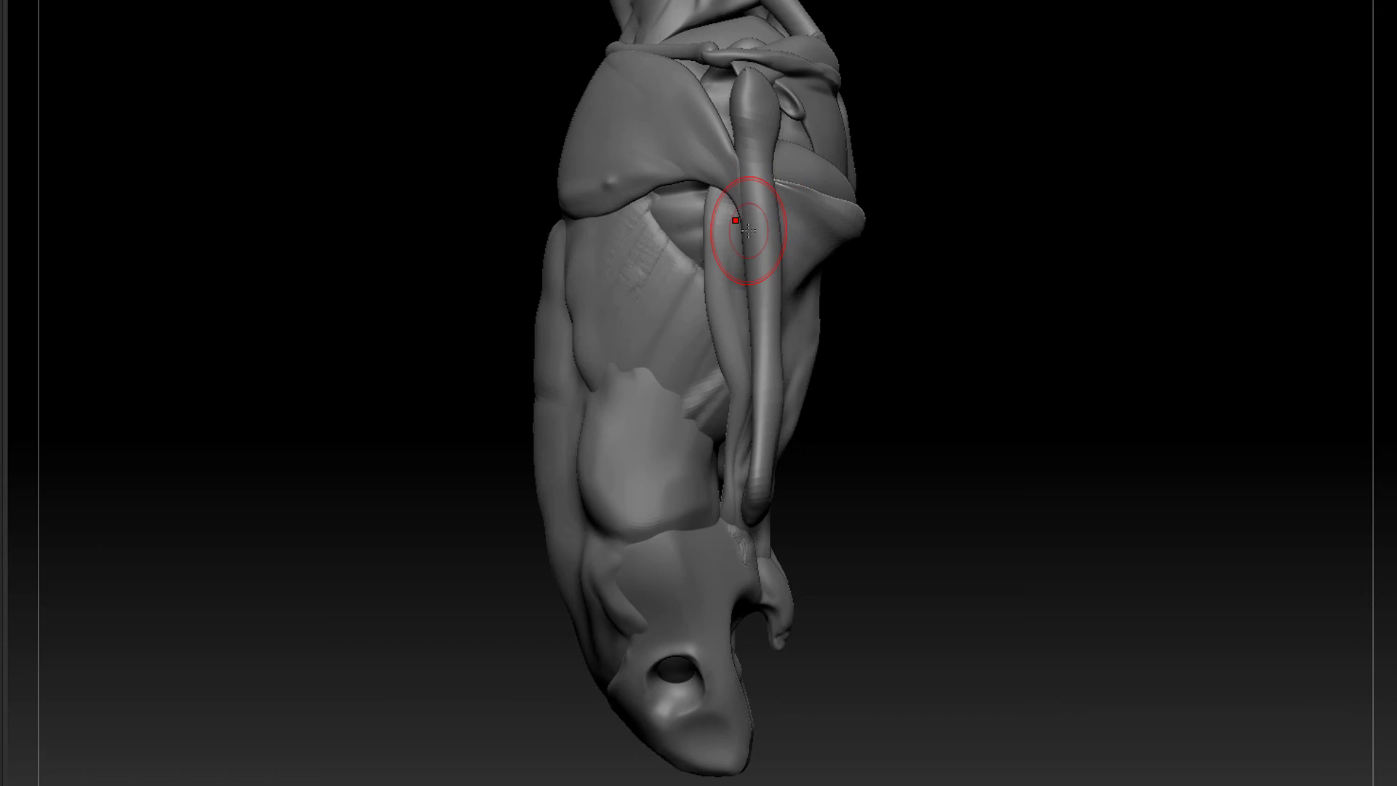
pyautogui.moveTo(749, 230)
pyautogui.mouseDown()
pyautogui.moveTo(670, 233)
pyautogui.moveTo(682, 203)
pyautogui.mouseUp()
pyautogui.moveTo(919, 194)
pyautogui.mouseDown()
pyautogui.moveTo(826, 321)
pyautogui.moveTo(723, 405)
pyautogui.moveTo(452, 368)
pyautogui.moveTo(536, 373)
pyautogui.mouseUp()
pyautogui.moveTo(729, 211); pyautogui.dragTo(730, 202)
# Select the upper arm bones and try to swing them out to horizontal around the shoulder joints with Transpose, and undo the attempt
pyautogui.moveTo(1209, 231)
pyautogui.keyDown('alt'); pyautogui.mouseDown()
pyautogui.moveTo(1070, 305)
pyautogui.moveTo(1139, 394)
pyautogui.moveTo(1226, 371)
pyautogui.moveTo(1102, 377)
pyautogui.moveTo(1048, 540)
pyautogui.moveTo(1048, 597)
pyautogui.mouseUp(); pyautogui.keyUp('alt')
pyautogui.keyDown('alt'); pyautogui.click(978, 450); pyautogui.keyUp('alt')
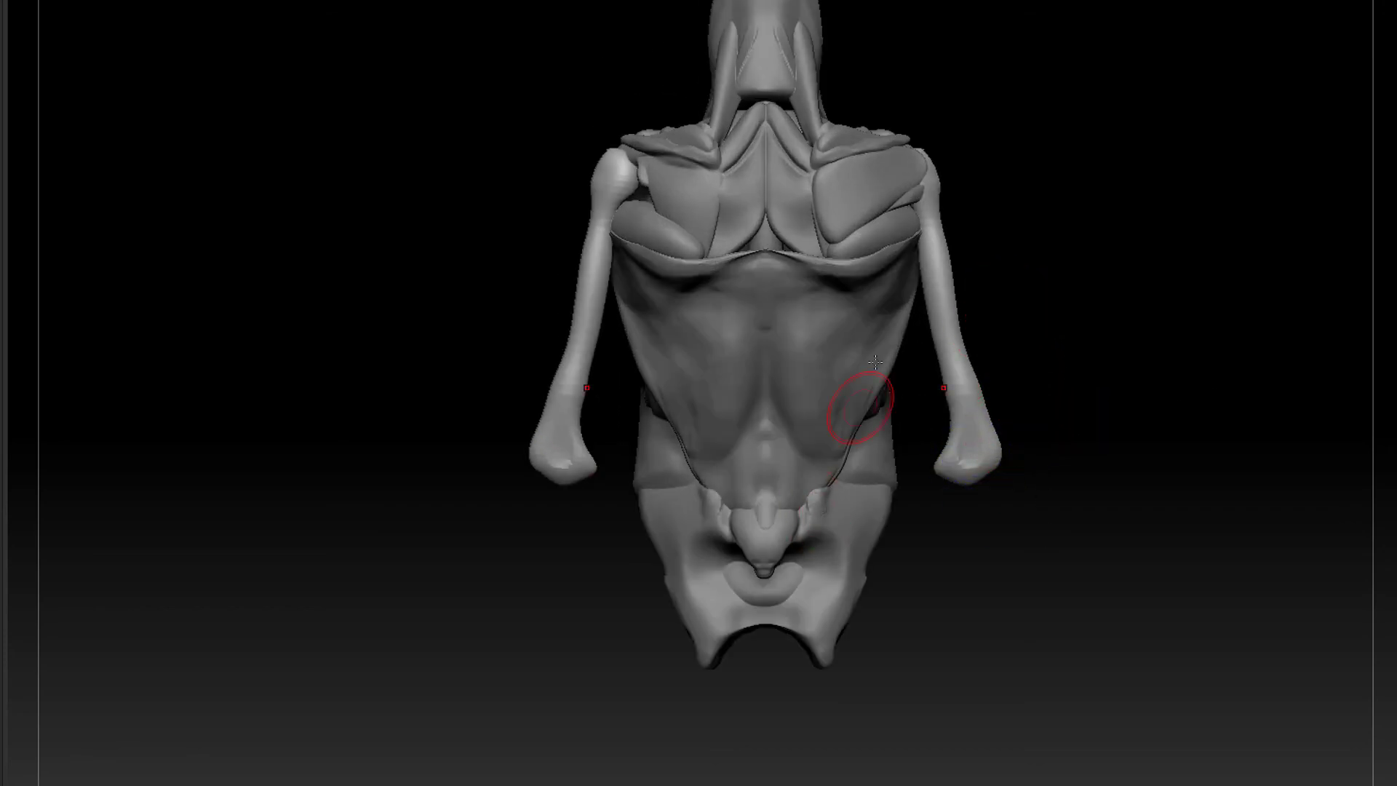
pyautogui.press('w')
pyautogui.moveTo(925, 164)
pyautogui.mouseDown()
pyautogui.moveTo(983, 455)
pyautogui.moveTo(1293, 176)
pyautogui.mouseUp()
pyautogui.hotkey('ctrl', 'z')
pyautogui.hotkey('ctrl', 'z')
pyautogui.hotkey('ctrl', 'z')
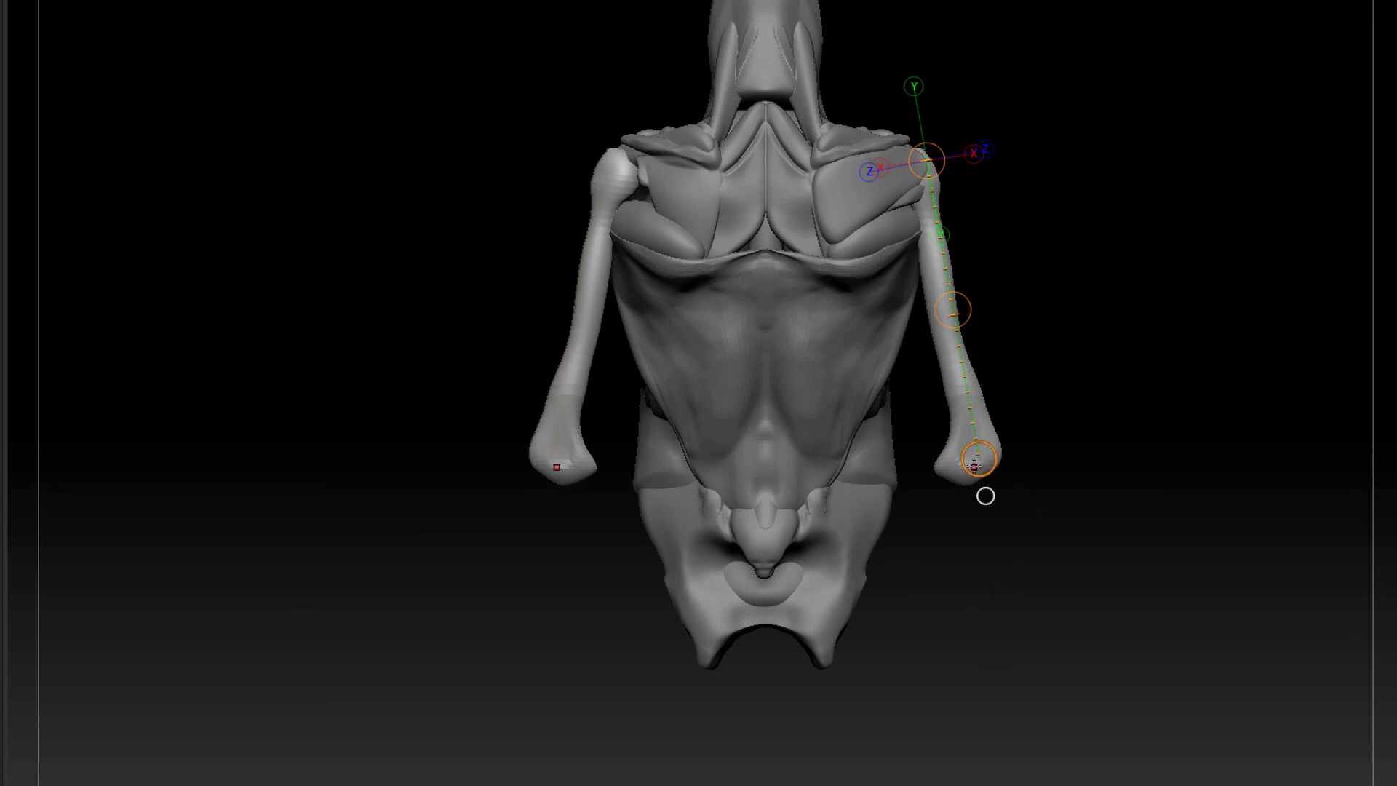
pyautogui.moveTo(974, 465); pyautogui.dragTo(1246, 178)
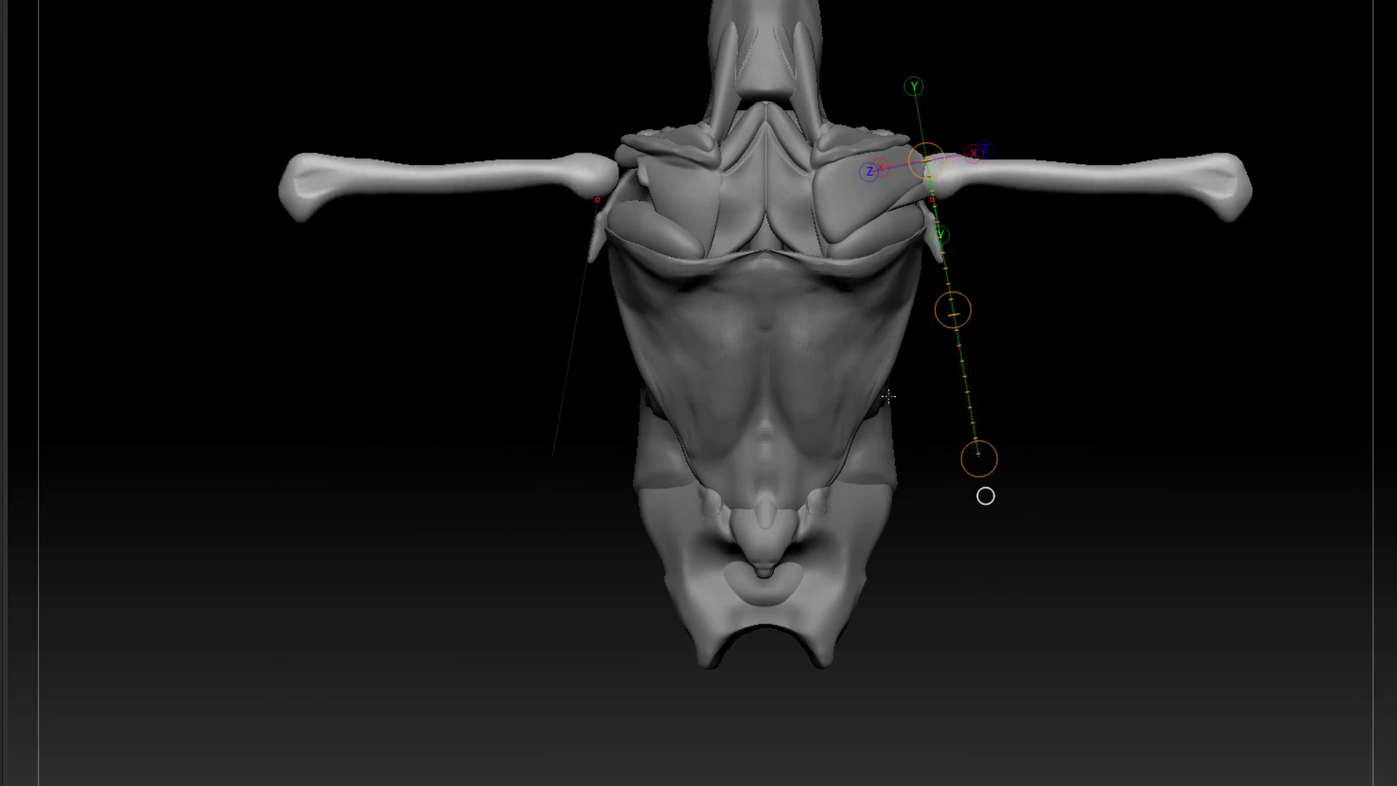
pyautogui.hotkey('ctrl', 'z')
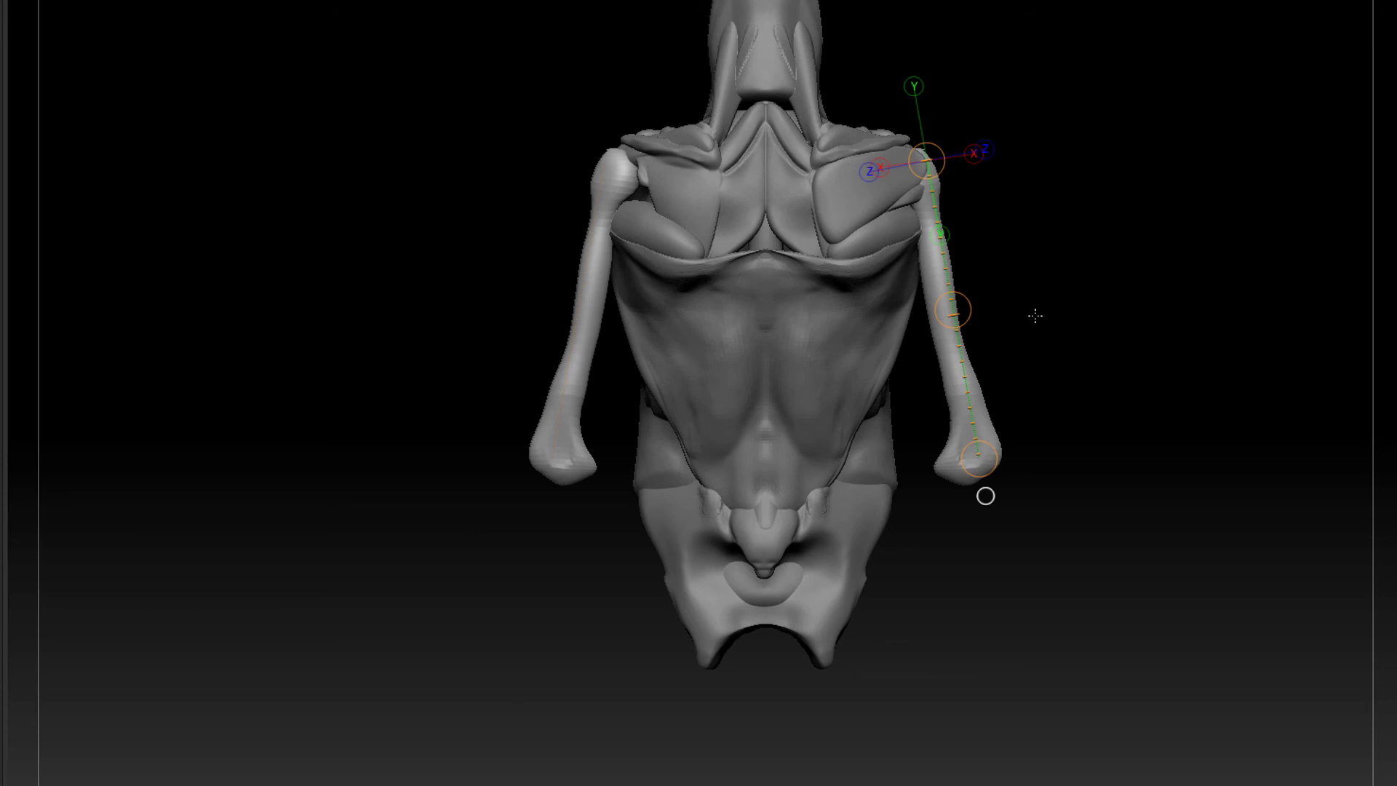
pyautogui.press('q')
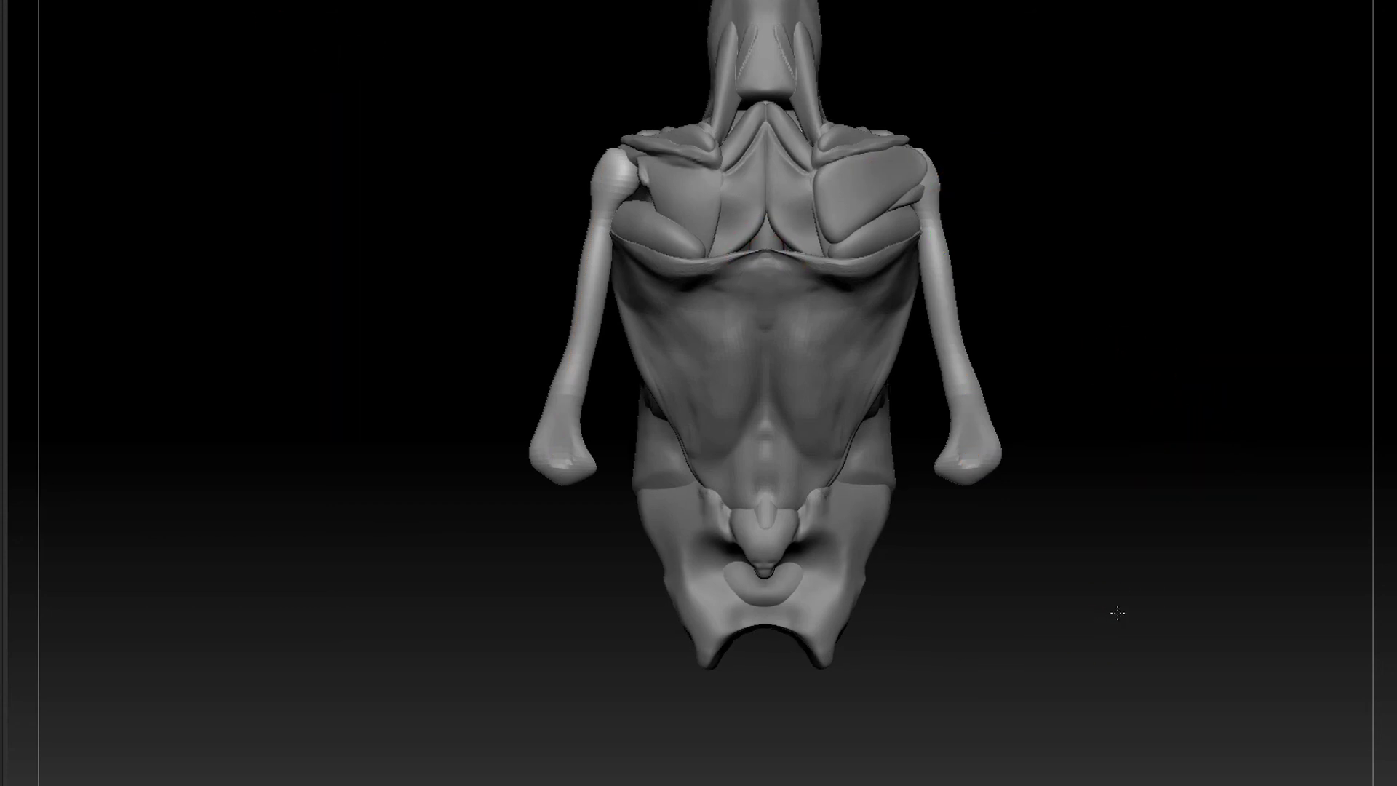
pyautogui.moveTo(1119, 612); pyautogui.dragTo(1138, 646)
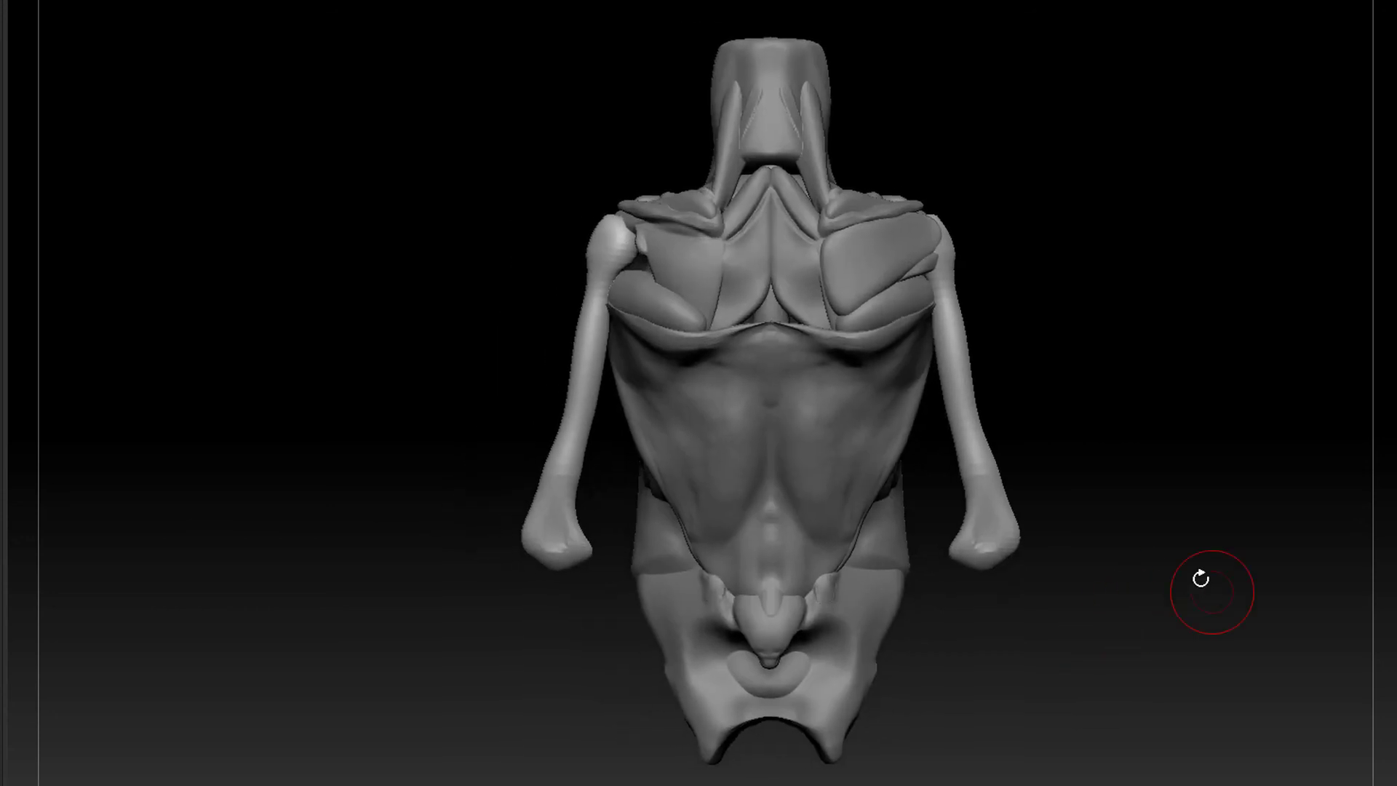